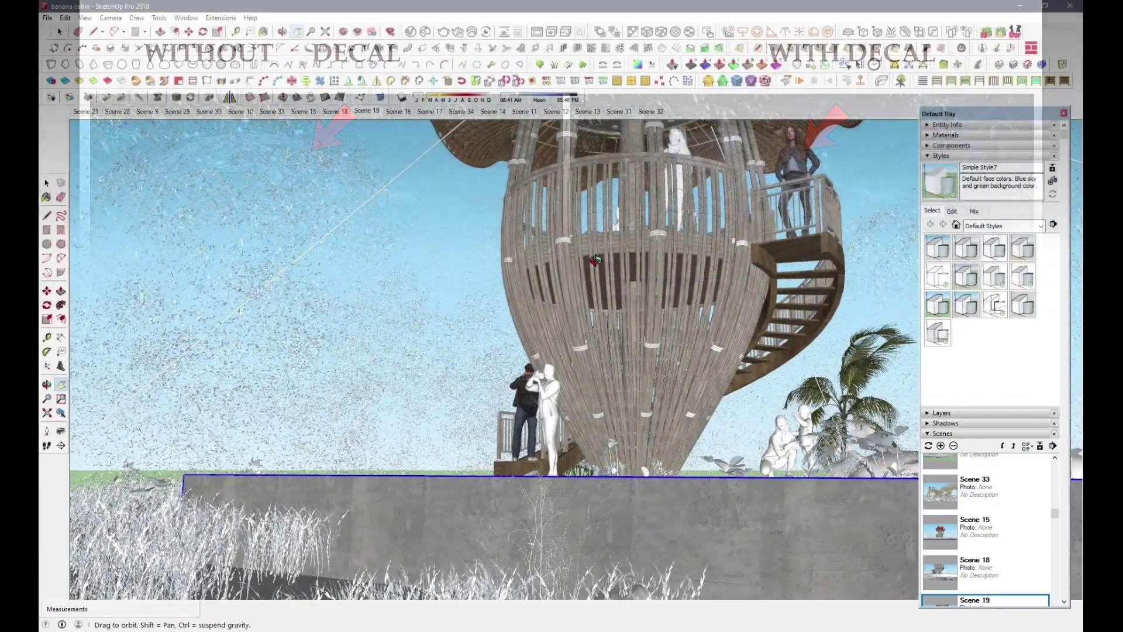
# Orbit and zoom the view down to a level look at the concrete wall by the treehouse
pyautogui.moveTo(595, 259); pyautogui.dragTo(562, 334)
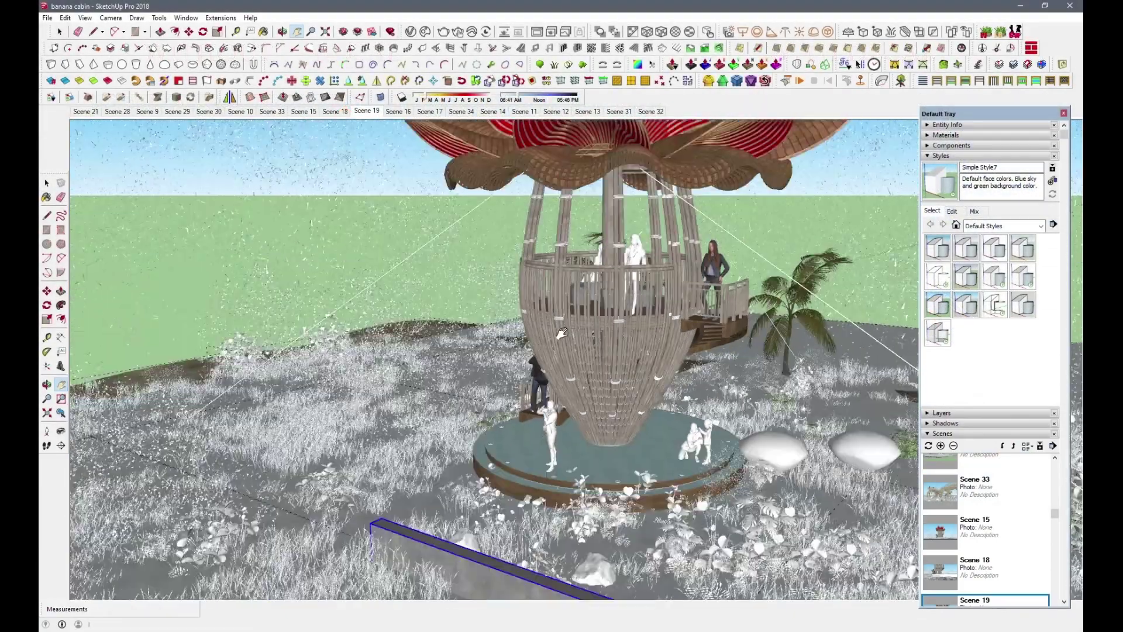
pyautogui.moveTo(561, 333); pyautogui.dragTo(559, 441, button='middle')
pyautogui.moveTo(546, 385)
pyautogui.mouseDown(button='middle')
pyautogui.moveTo(566, 370)
pyautogui.moveTo(553, 440)
pyautogui.mouseUp(button='middle')
pyautogui.scroll(2, 554, 440)
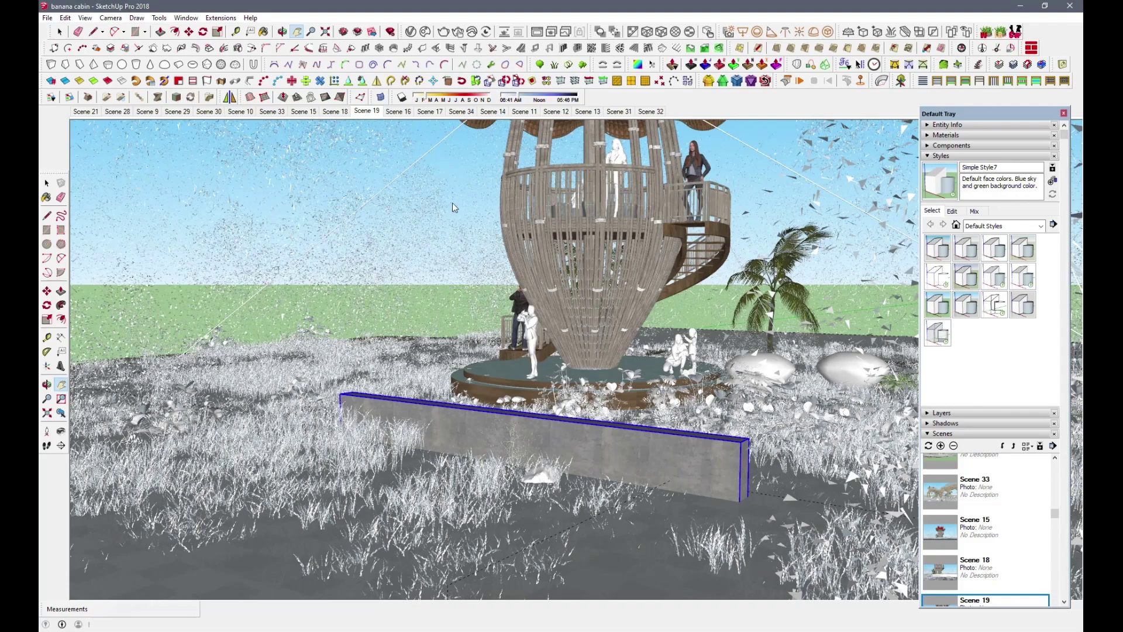
pyautogui.scroll(2, 670, 464)
pyautogui.moveTo(670, 464); pyautogui.dragTo(461, 483, button='middle')
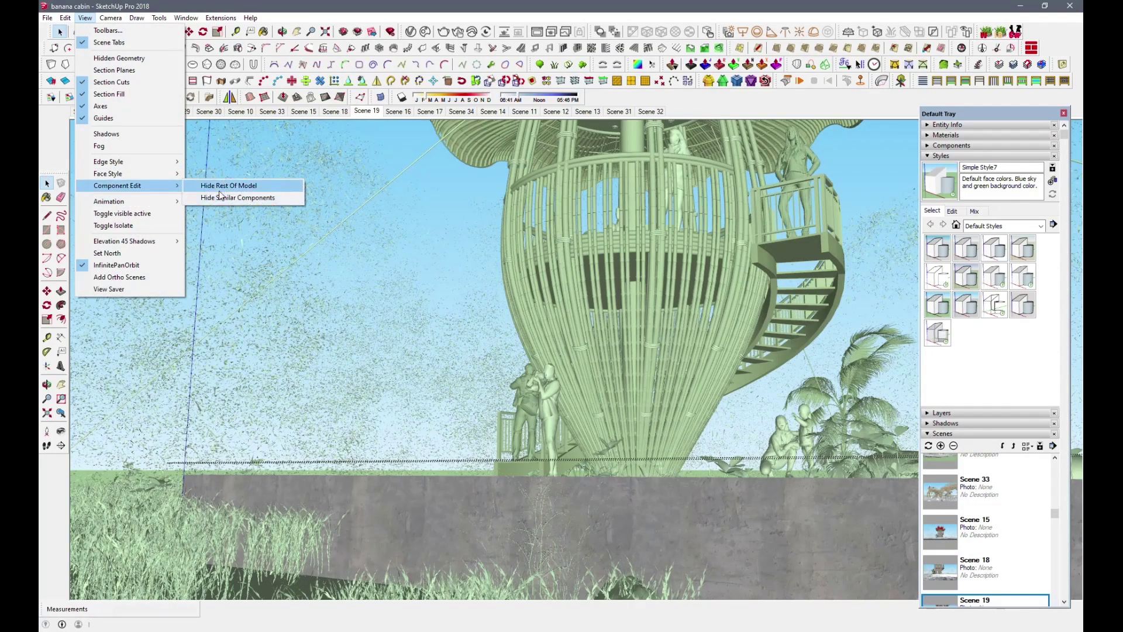
pyautogui.click(234, 186)
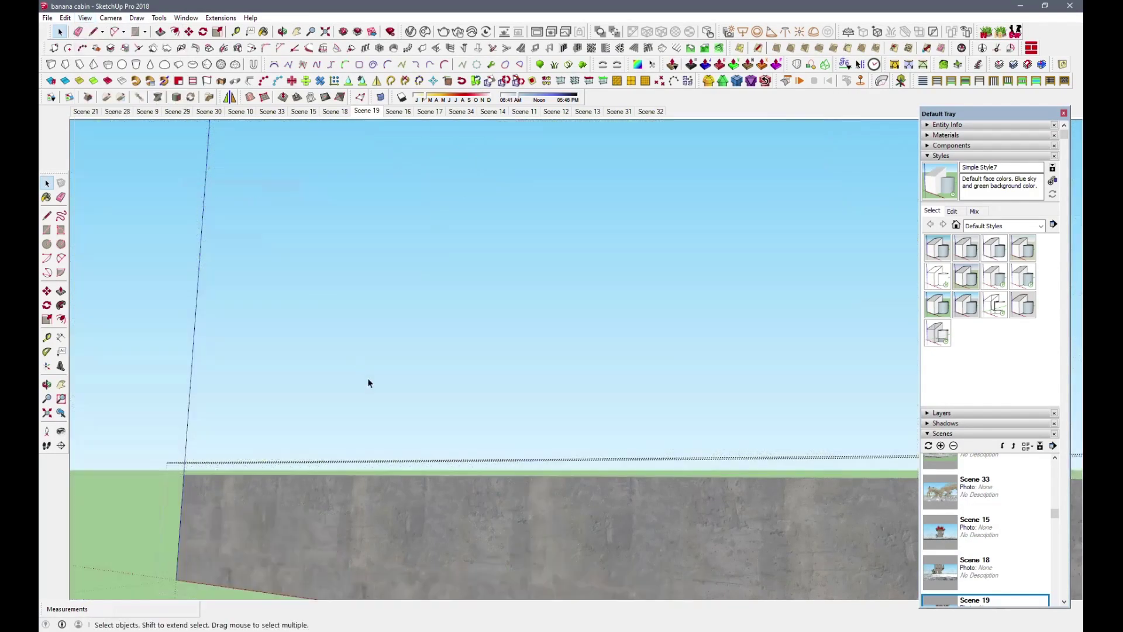
pyautogui.moveTo(369, 384)
pyautogui.mouseDown(button='middle')
pyautogui.moveTo(529, 434)
pyautogui.moveTo(506, 389)
pyautogui.moveTo(644, 507)
pyautogui.moveTo(572, 441)
pyautogui.moveTo(555, 385)
pyautogui.mouseUp(button='middle')
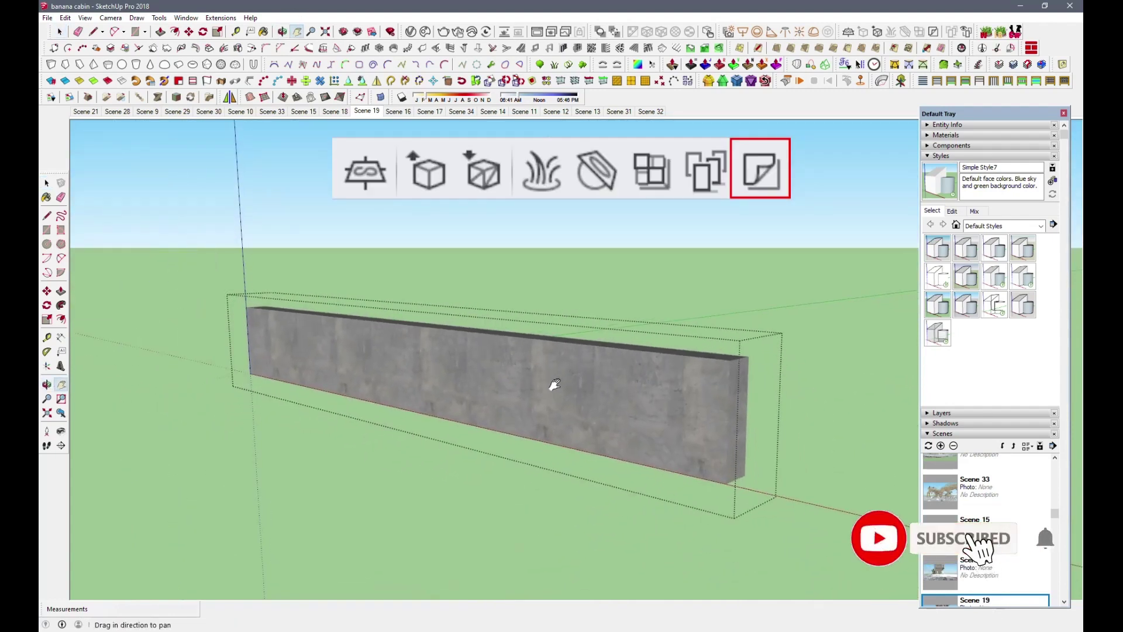
# Place a V-Ray decal spanning the wall's lower-right to lower-left corners
pyautogui.click(933, 36)
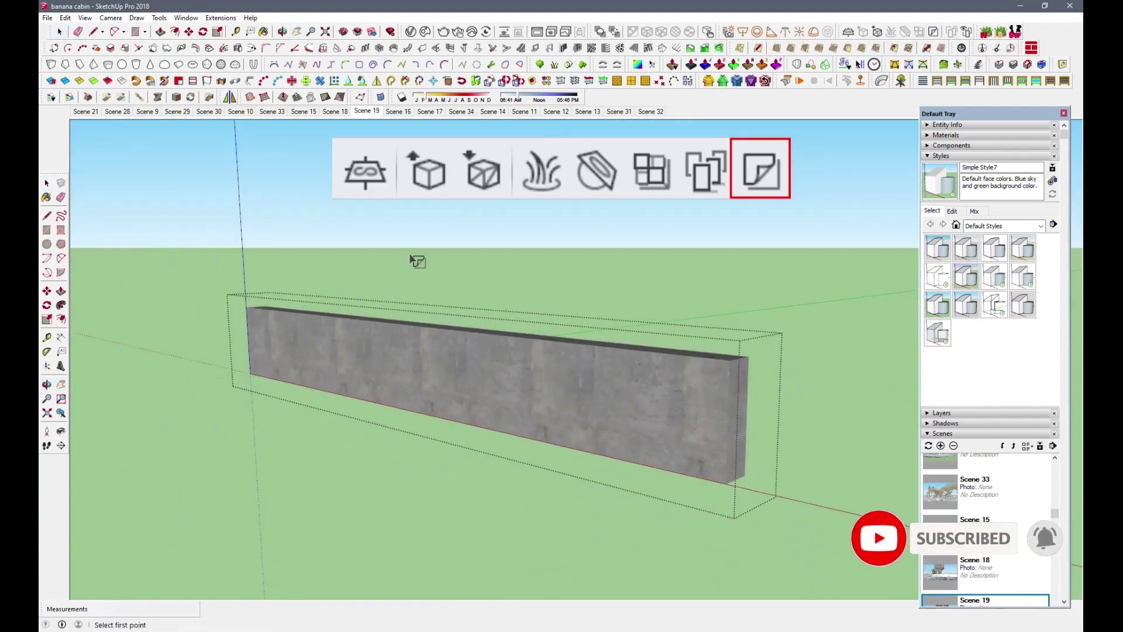
pyautogui.click(727, 485)
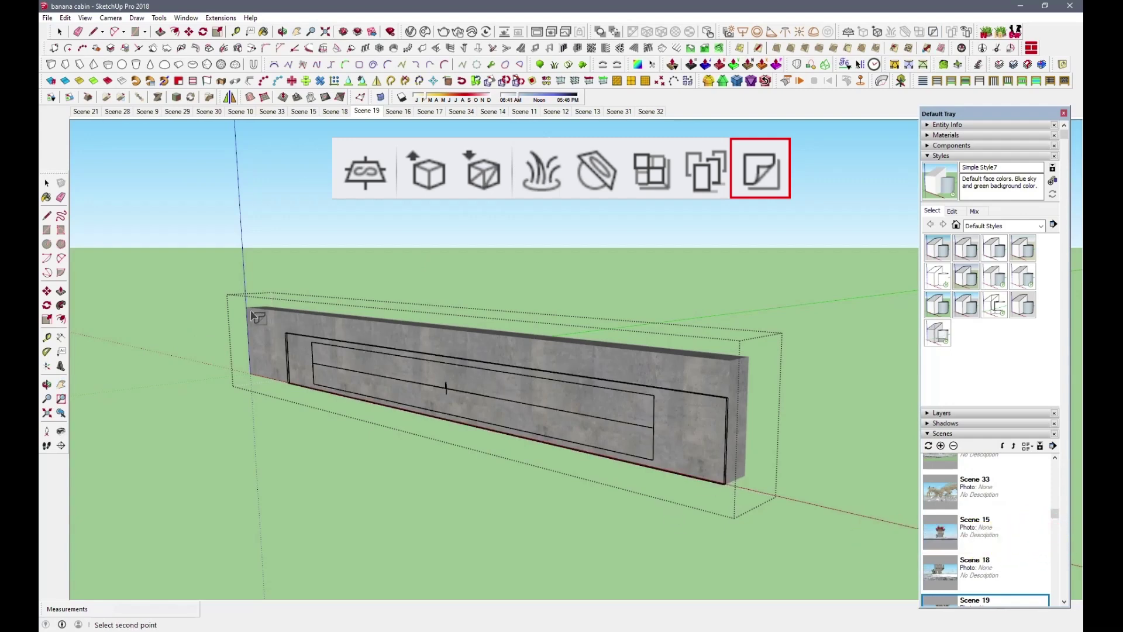
pyautogui.moveTo(252, 319); pyautogui.dragTo(258, 326, button='middle')
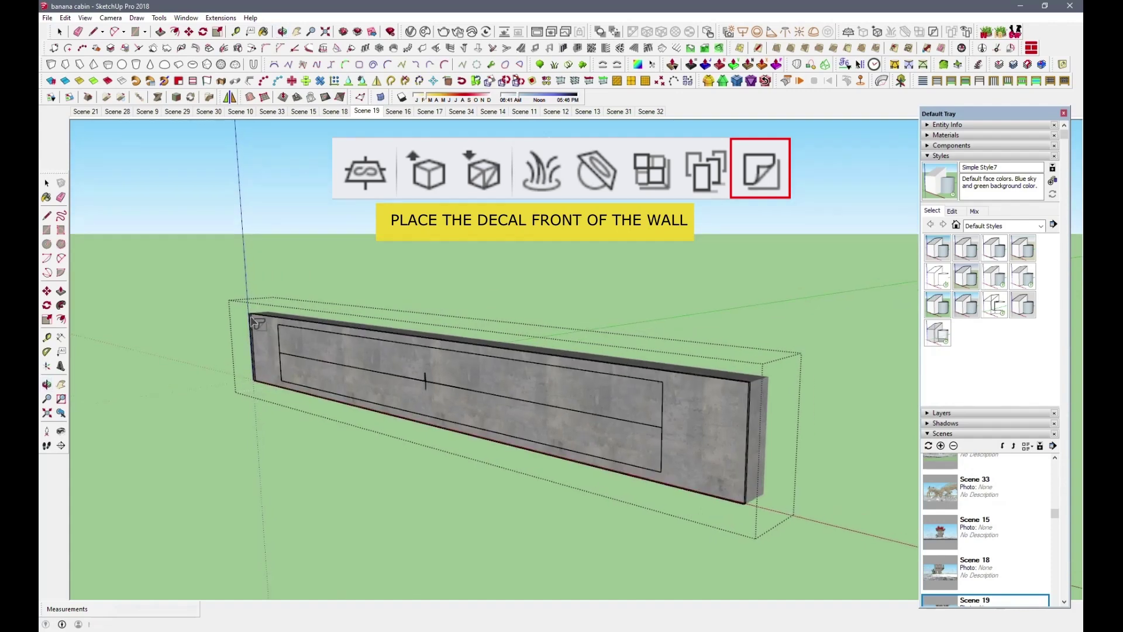
pyautogui.click(255, 384)
pyautogui.press('space')
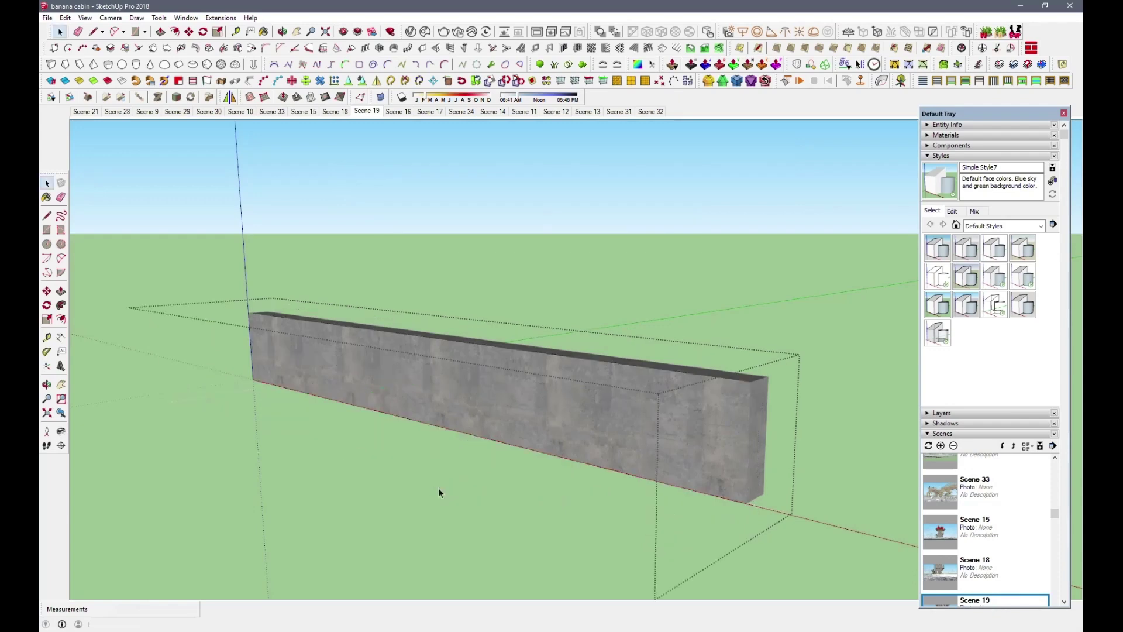
# Switch on edge display in the style's Edit settings
pyautogui.click(954, 215)
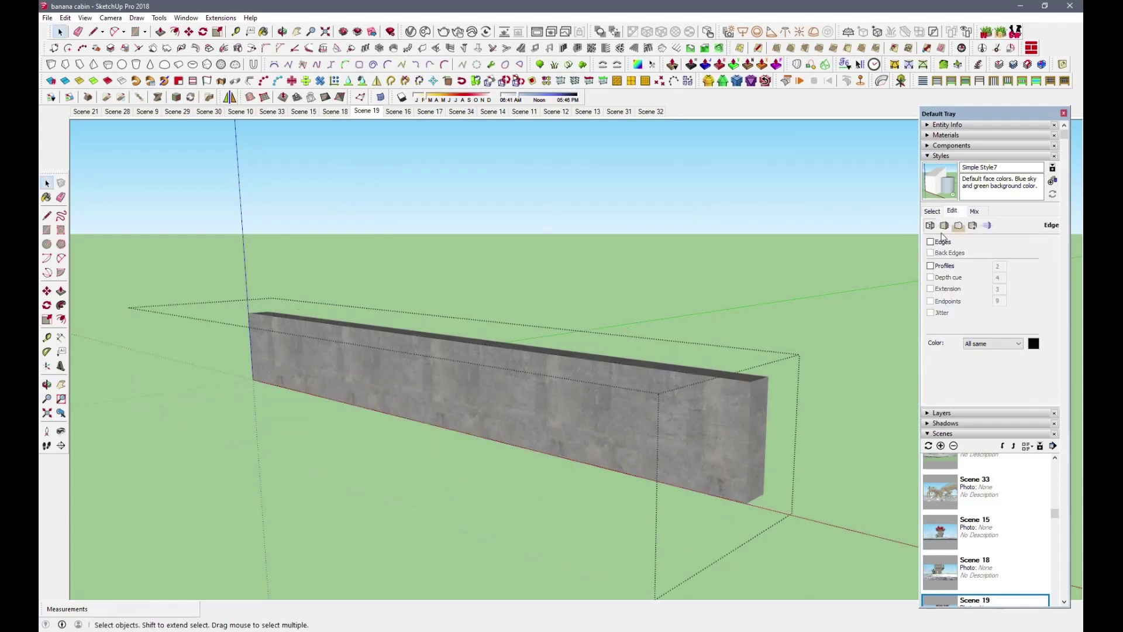
pyautogui.click(930, 242)
pyautogui.moveTo(545, 473)
pyautogui.mouseDown(button='middle')
pyautogui.moveTo(323, 512)
pyautogui.moveTo(394, 499)
pyautogui.moveTo(504, 437)
pyautogui.moveTo(532, 454)
pyautogui.moveTo(532, 468)
pyautogui.moveTo(539, 457)
pyautogui.moveTo(537, 476)
pyautogui.mouseUp(button='middle')
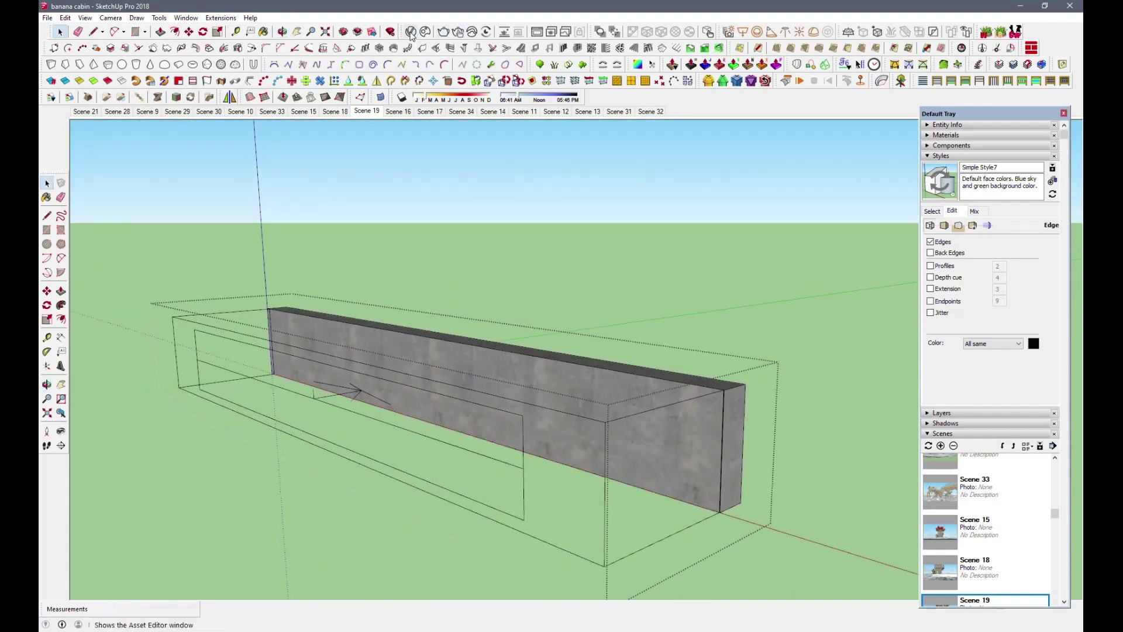
# Open the V-Ray Asset Editor and select the Decal under Geometry
pyautogui.click(412, 31)
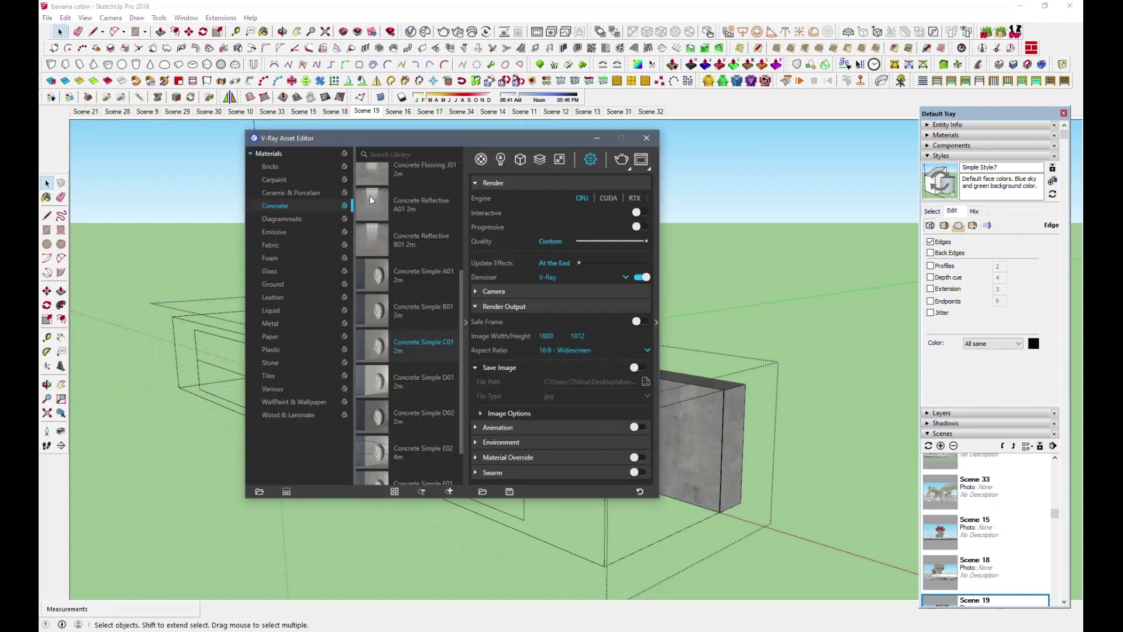
pyautogui.click(520, 159)
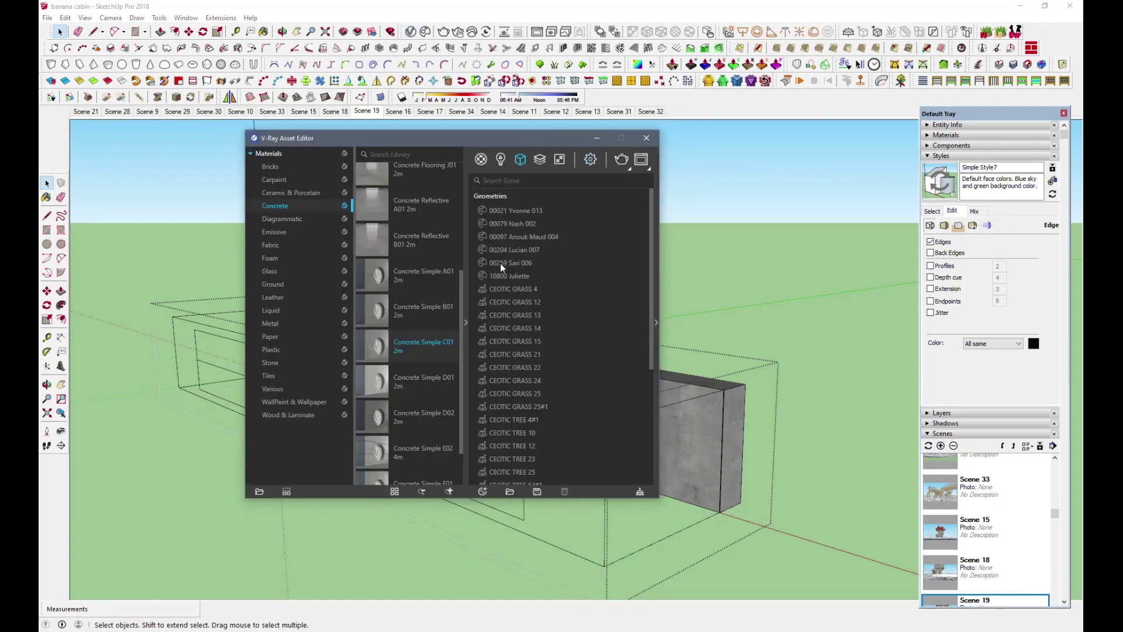
pyautogui.click(657, 322)
pyautogui.scroll(-5, 650, 402)
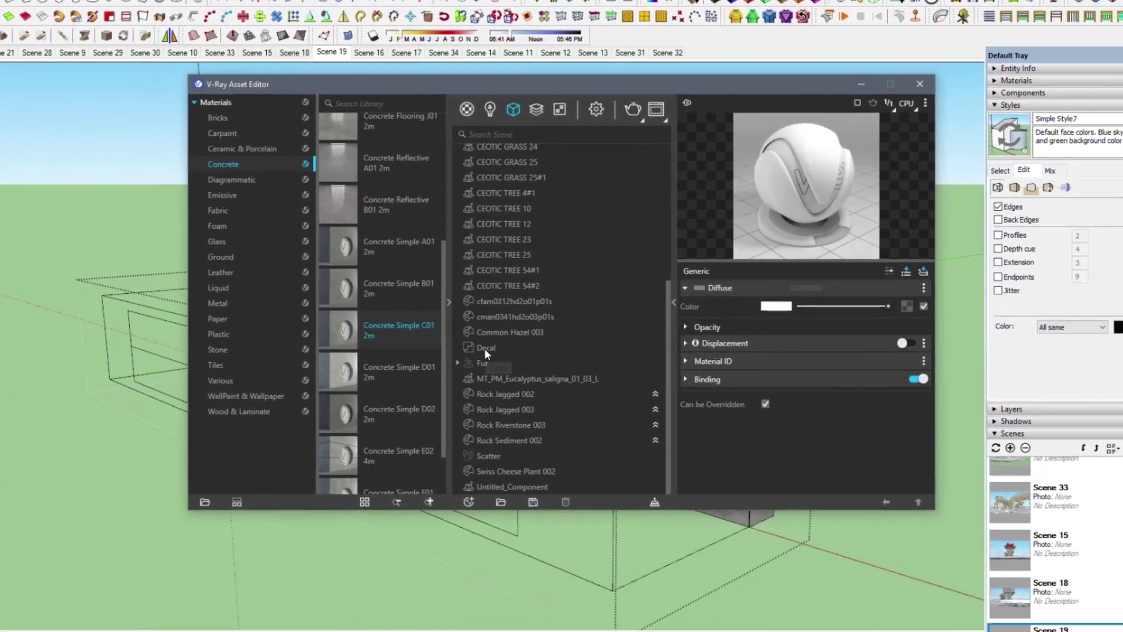
pyautogui.click(496, 361)
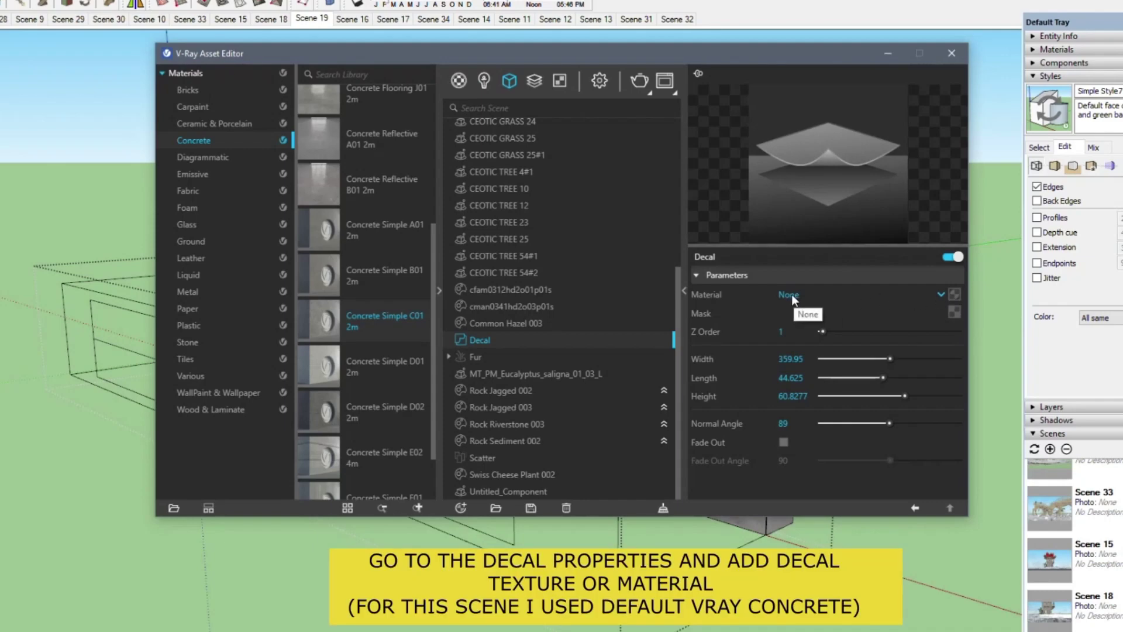
# Drag Concrete Simple G01 4m from the Concrete library into the scene materials
pyautogui.scroll(-2, 354, 426)
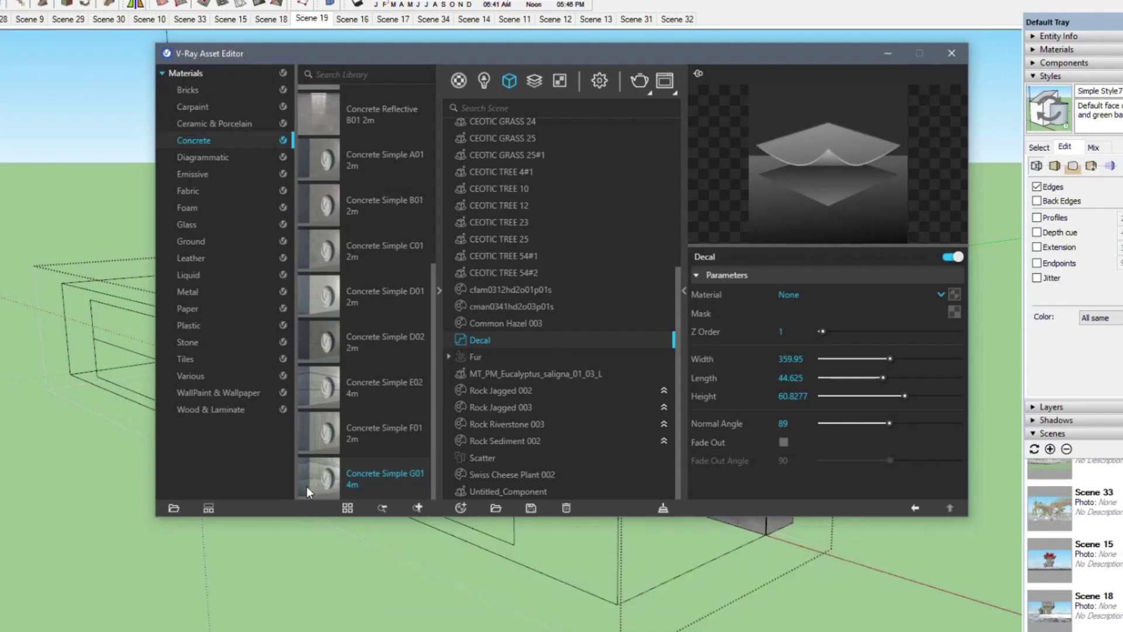
pyautogui.moveTo(316, 488); pyautogui.dragTo(591, 297)
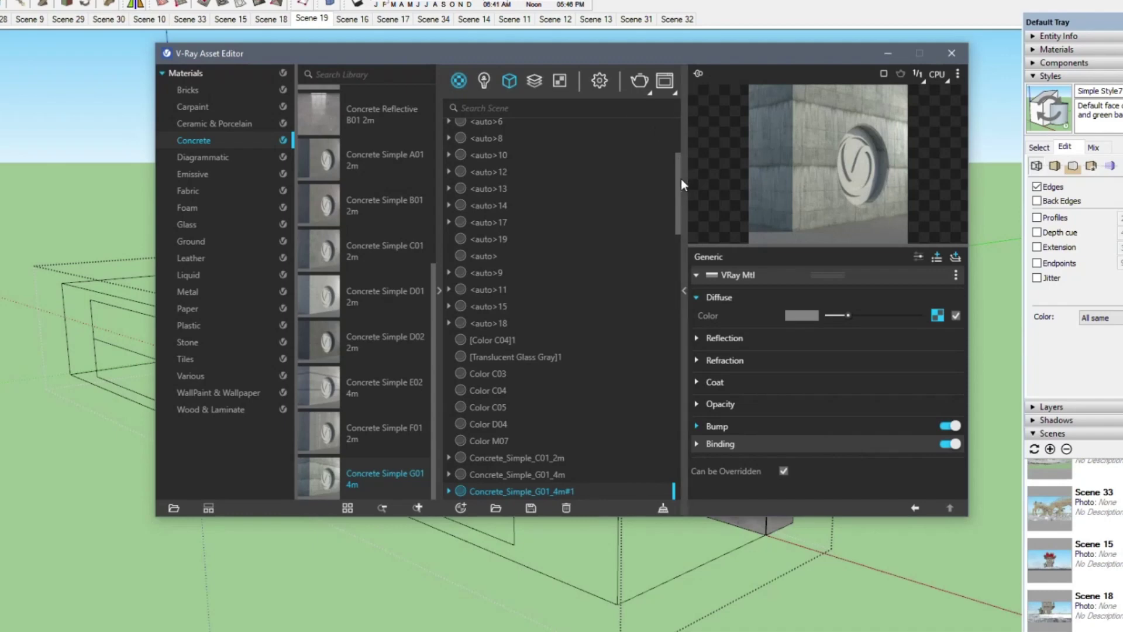
pyautogui.moveTo(677, 178); pyautogui.dragTo(669, 432)
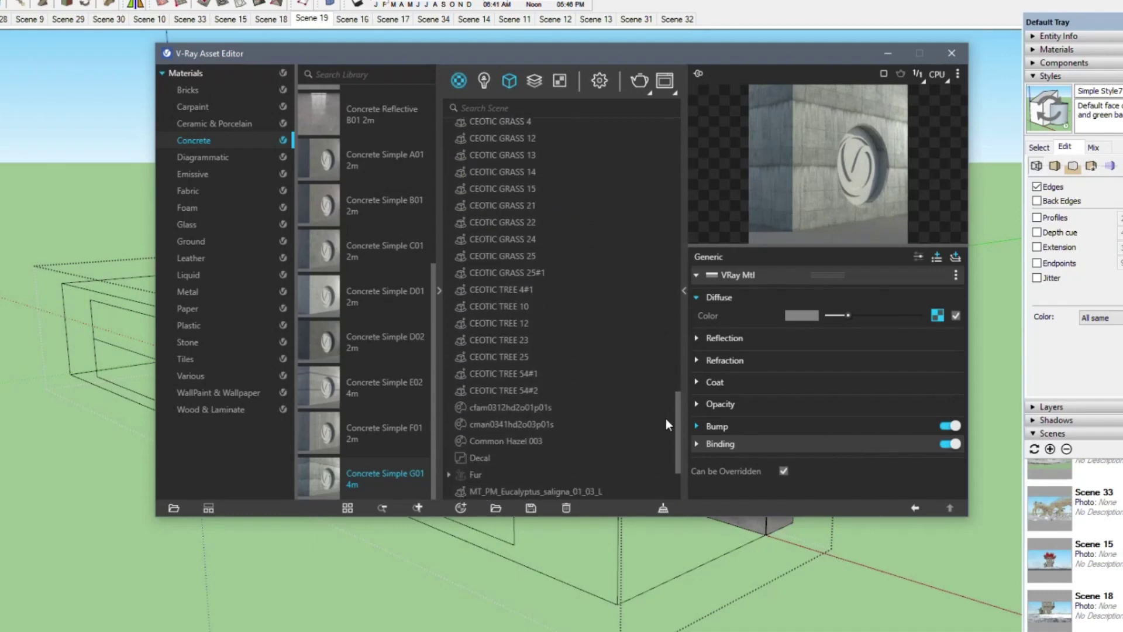
# Set the Decal's Material to Concrete_Simple_G01_4m#1, check it, and minimize the Asset Editor
pyautogui.click(477, 404)
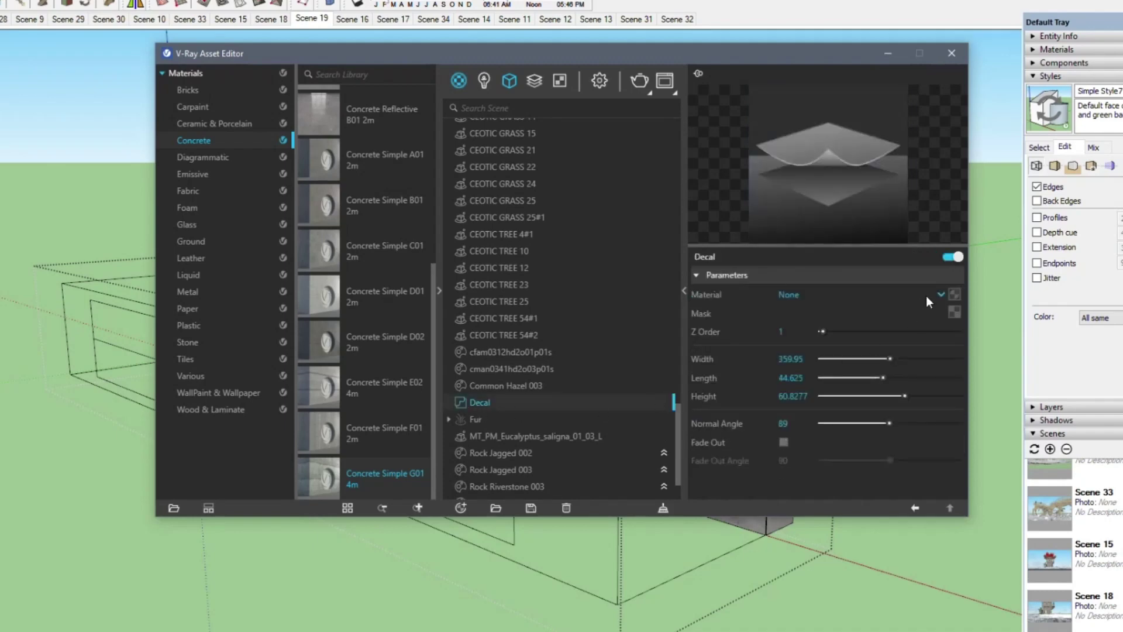
pyautogui.click(942, 294)
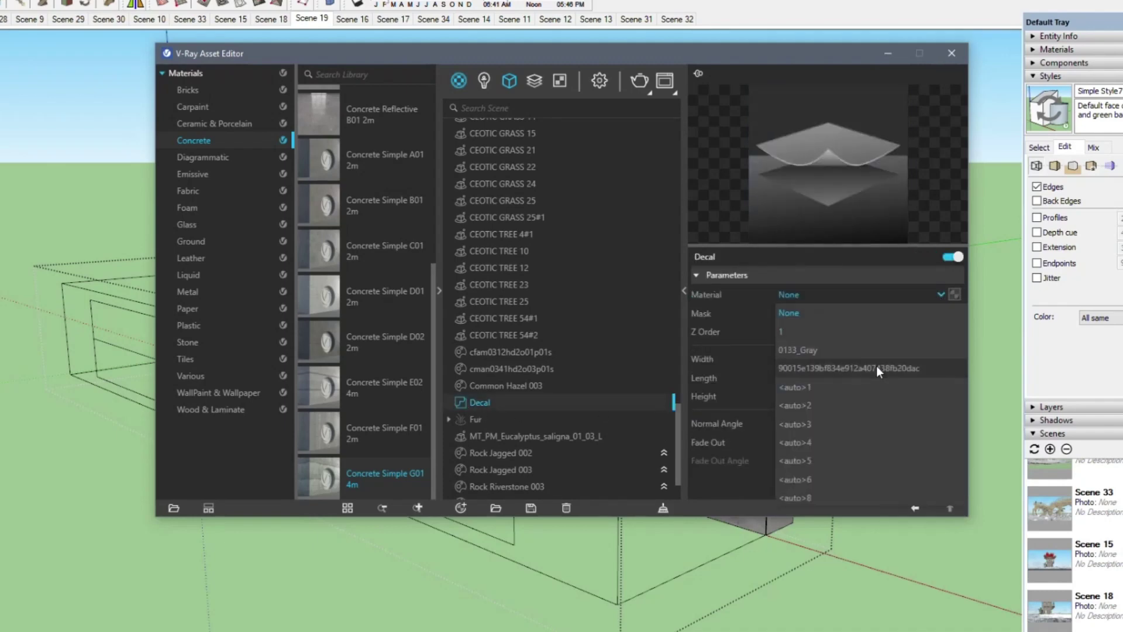
pyautogui.scroll(-5, 876, 375)
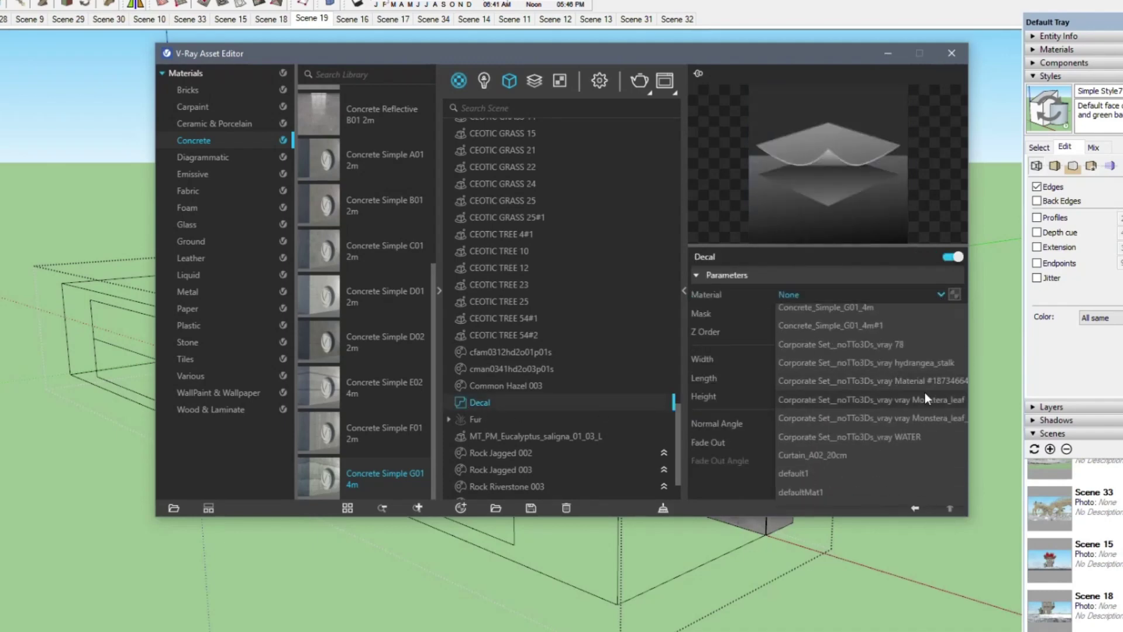
pyautogui.scroll(-2, 923, 392)
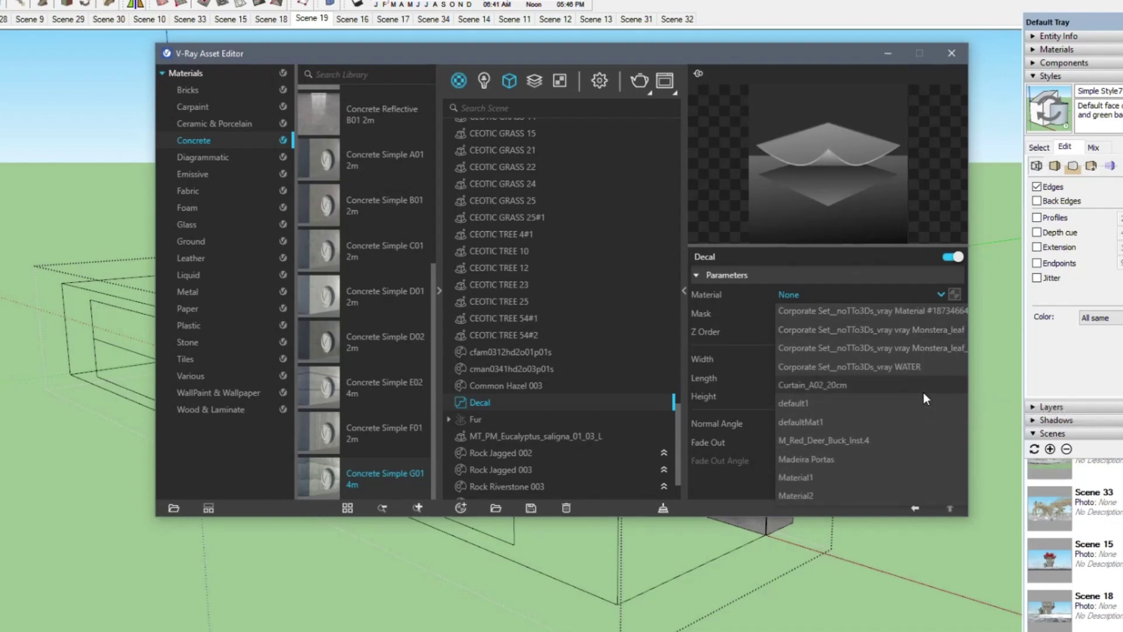
pyautogui.scroll(2, 923, 392)
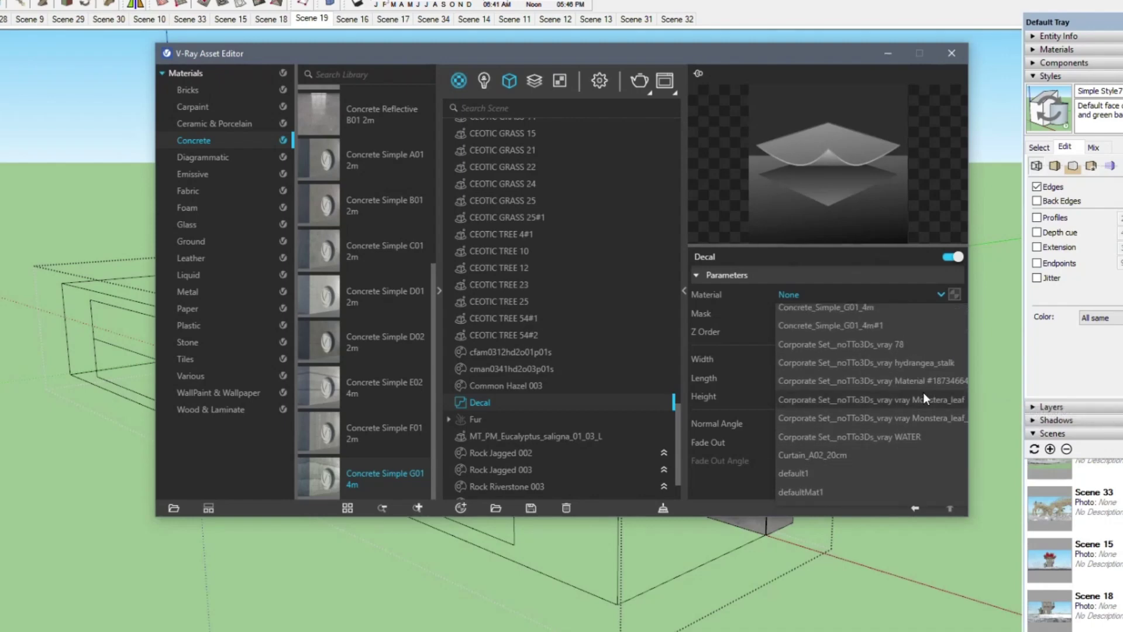
pyautogui.click(883, 324)
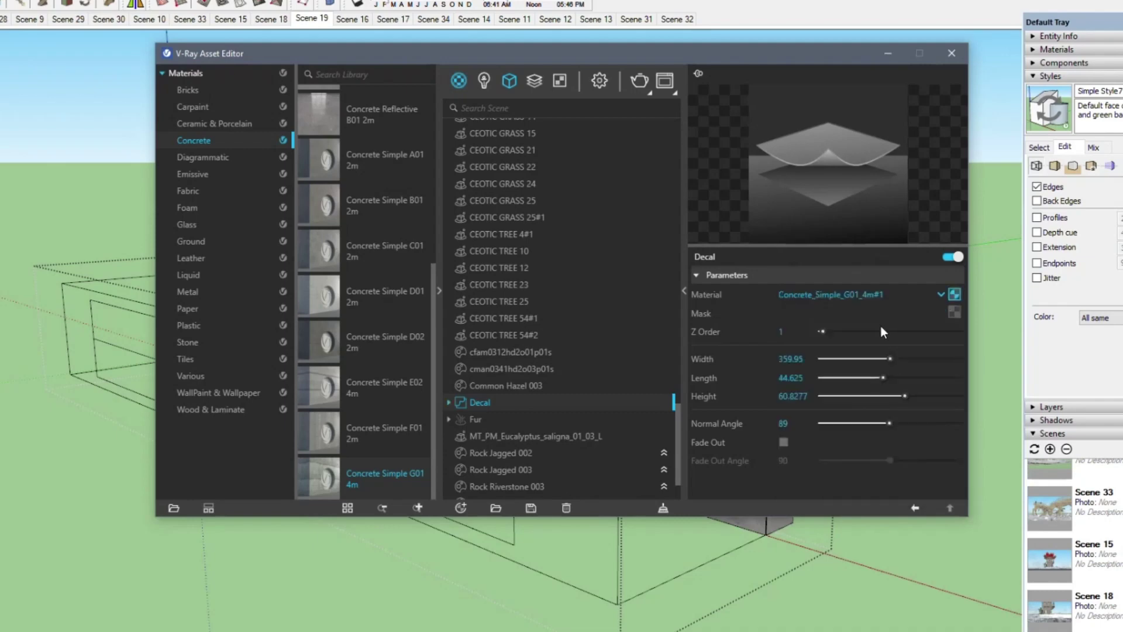
pyautogui.click(954, 295)
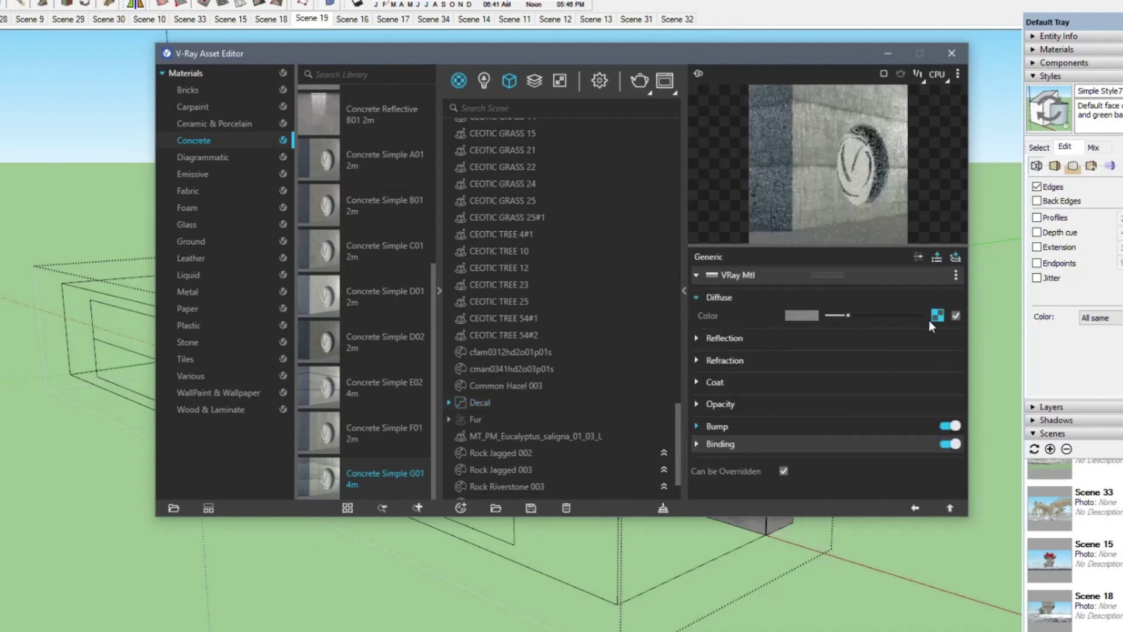
pyautogui.click(915, 508)
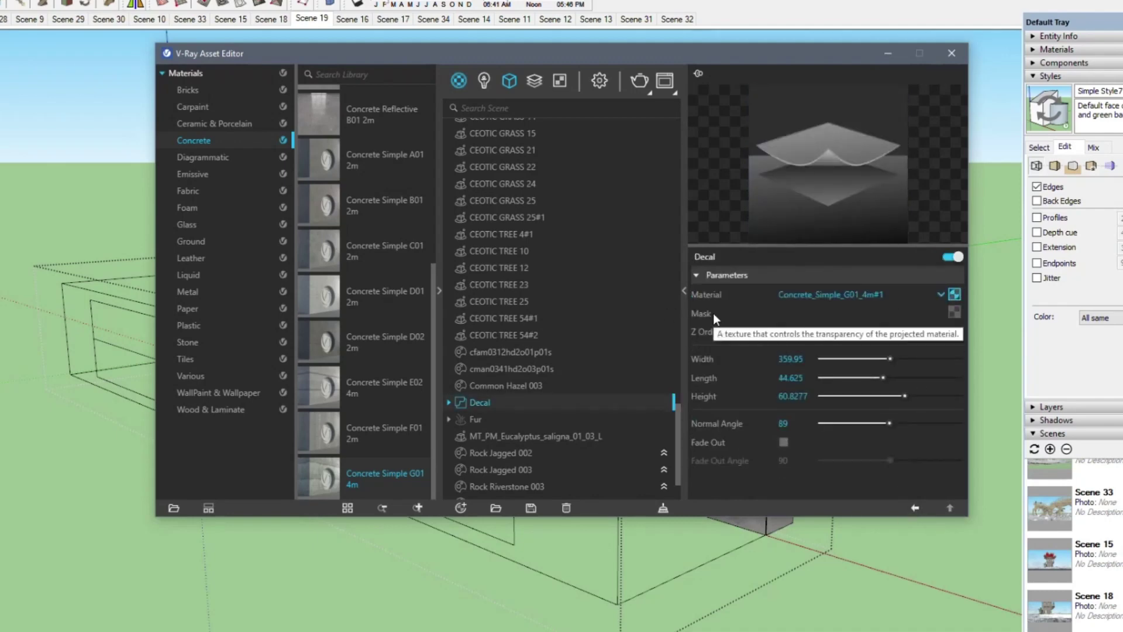
pyautogui.click(889, 53)
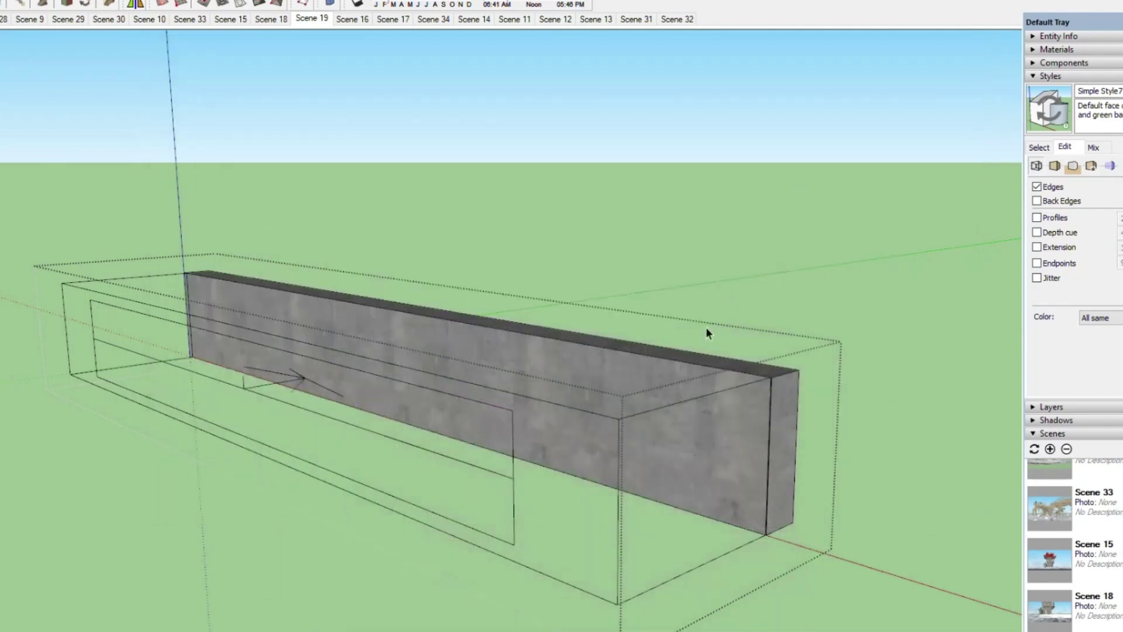
# Render the Scene 19 treehouse view with V-Ray and reopen the Asset Editor
pyautogui.click(317, 21)
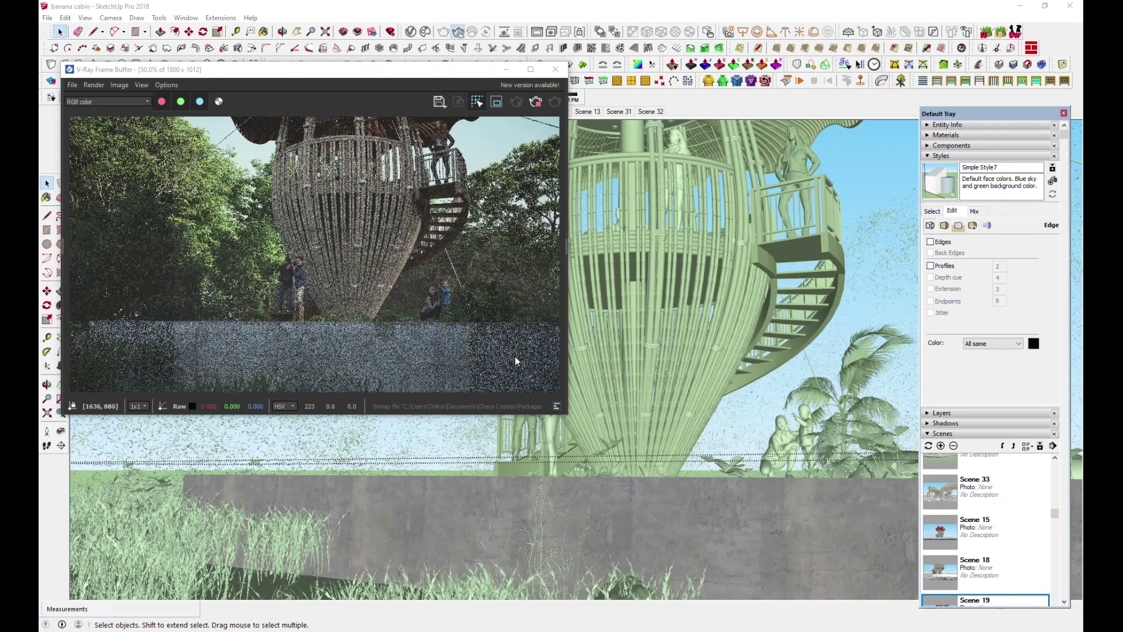
pyautogui.click(411, 32)
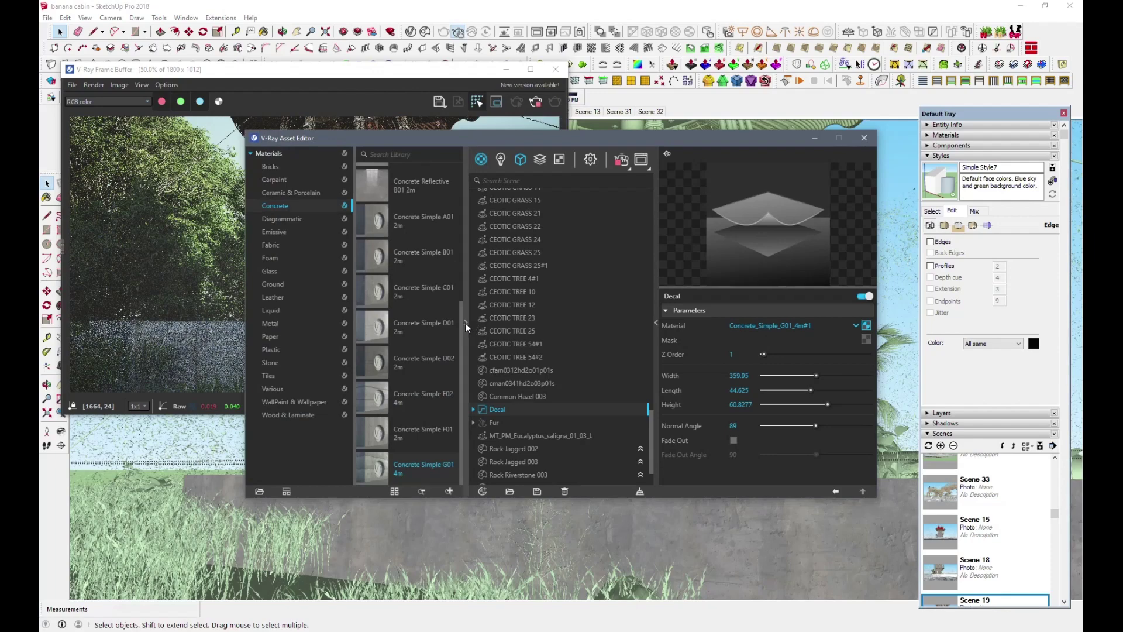
# Mask the decal with a V-type gradient, moving its black stop to about 0.57
pyautogui.click(465, 322)
pyautogui.moveTo(640, 138); pyautogui.dragTo(749, 72)
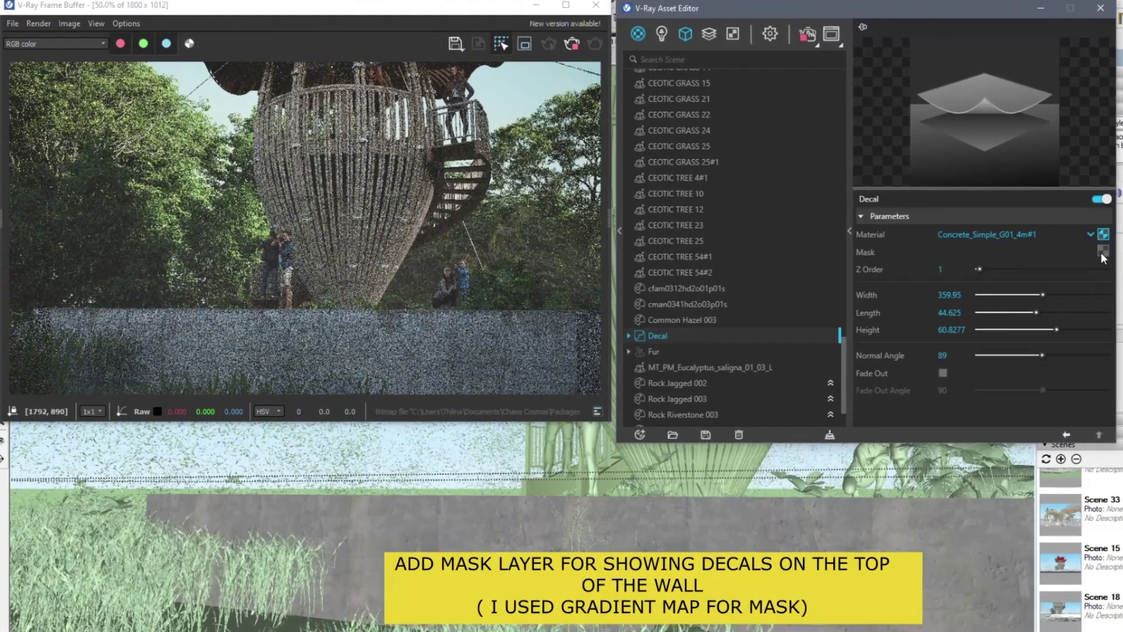
pyautogui.click(1103, 253)
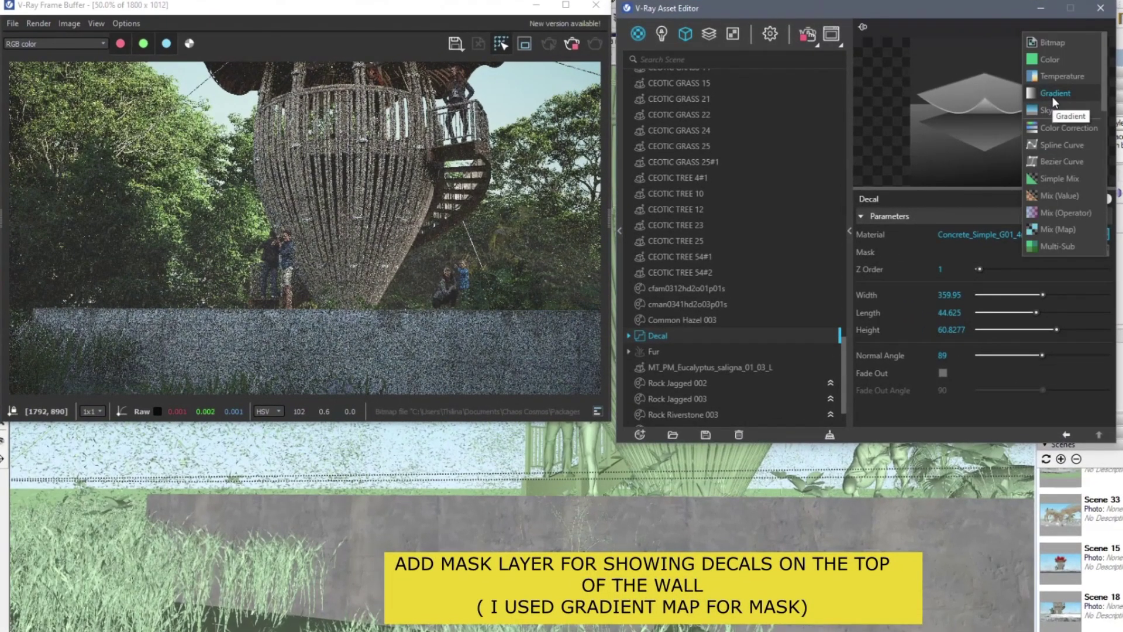
pyautogui.click(1053, 97)
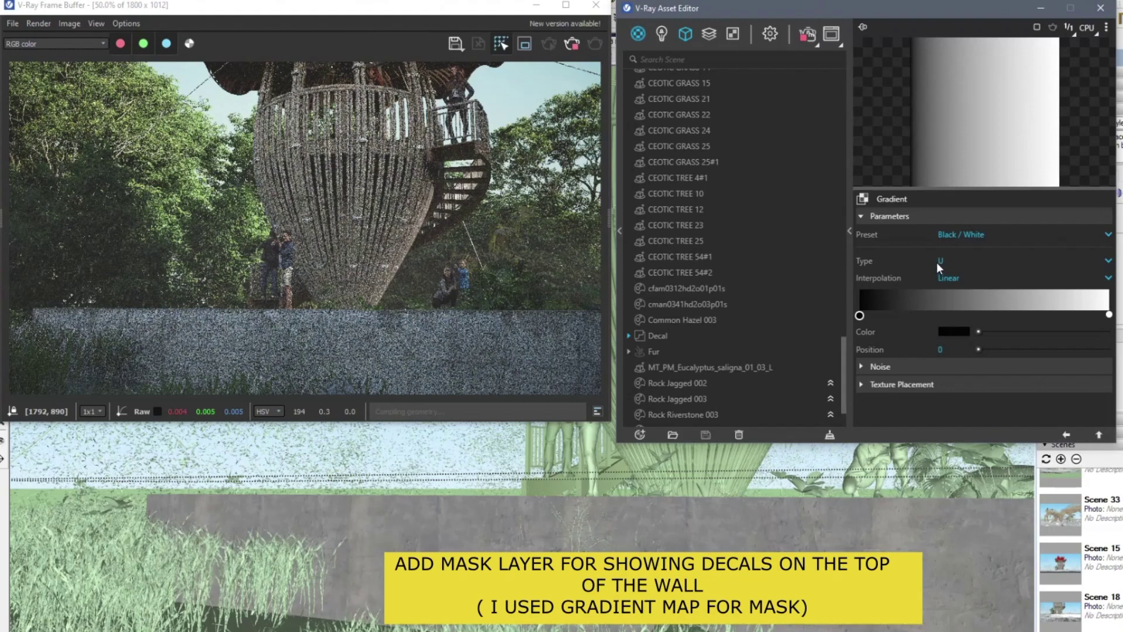
pyautogui.click(943, 261)
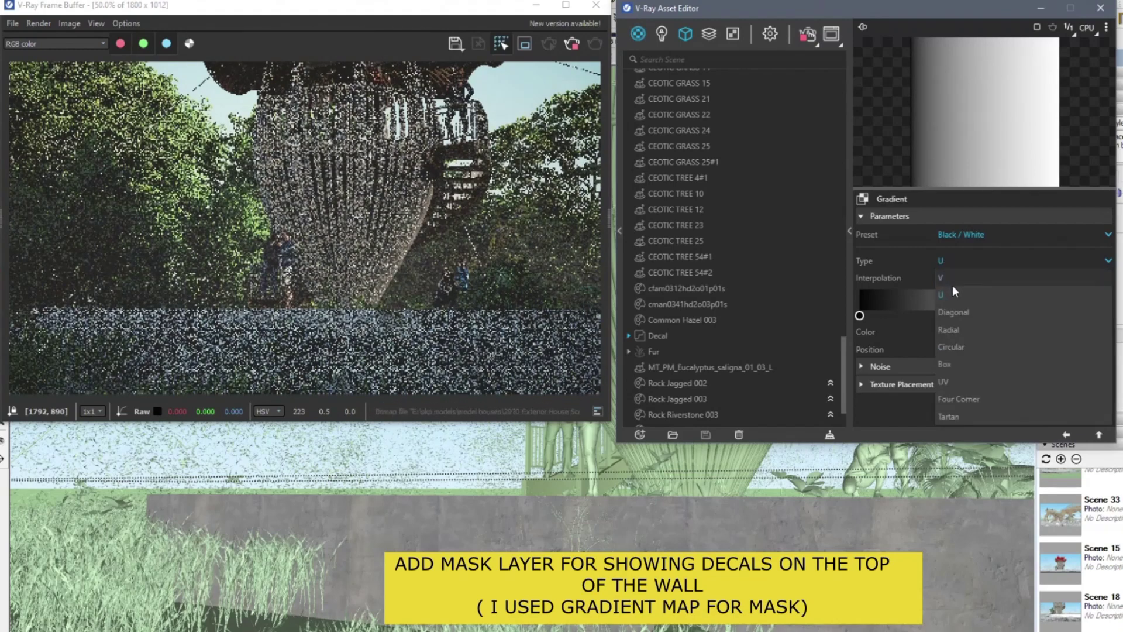
pyautogui.click(953, 279)
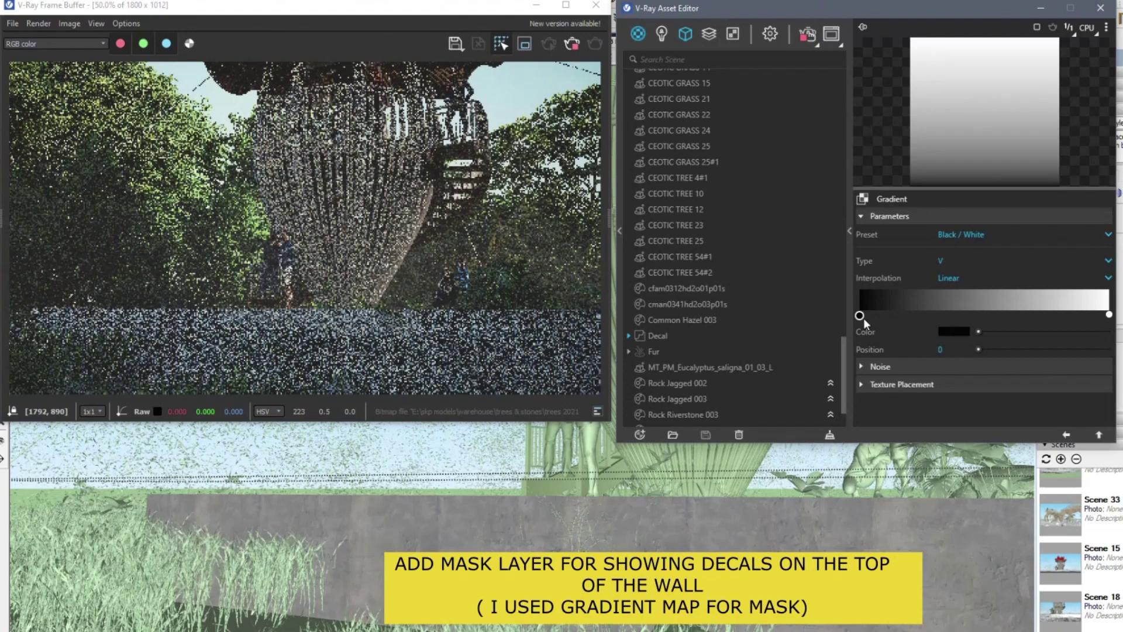
pyautogui.moveTo(860, 316); pyautogui.dragTo(1002, 316)
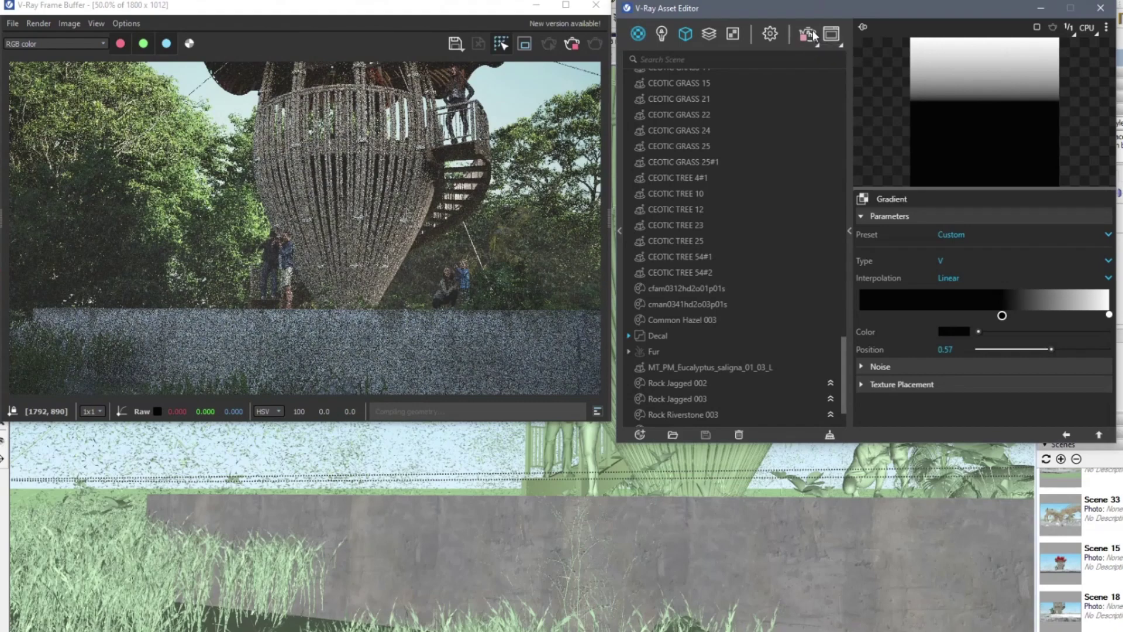
# Shift the gradient stops right so the transition ends at a white stop near 0.91
pyautogui.moveTo(820, 6); pyautogui.dragTo(823, 4)
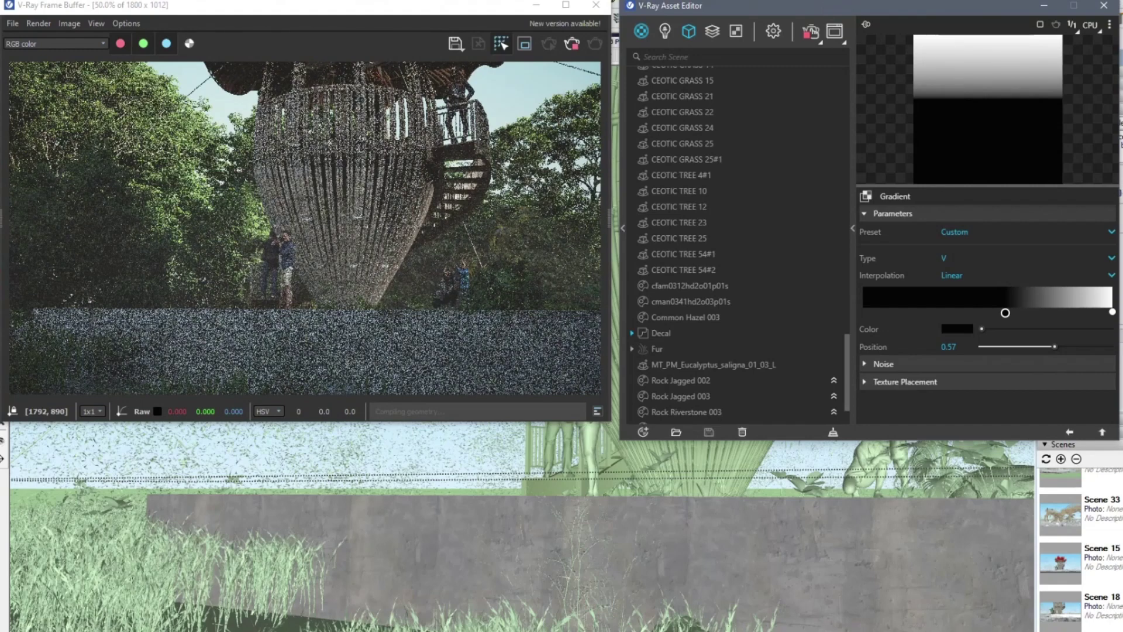
pyautogui.moveTo(1055, 346); pyautogui.dragTo(1073, 346)
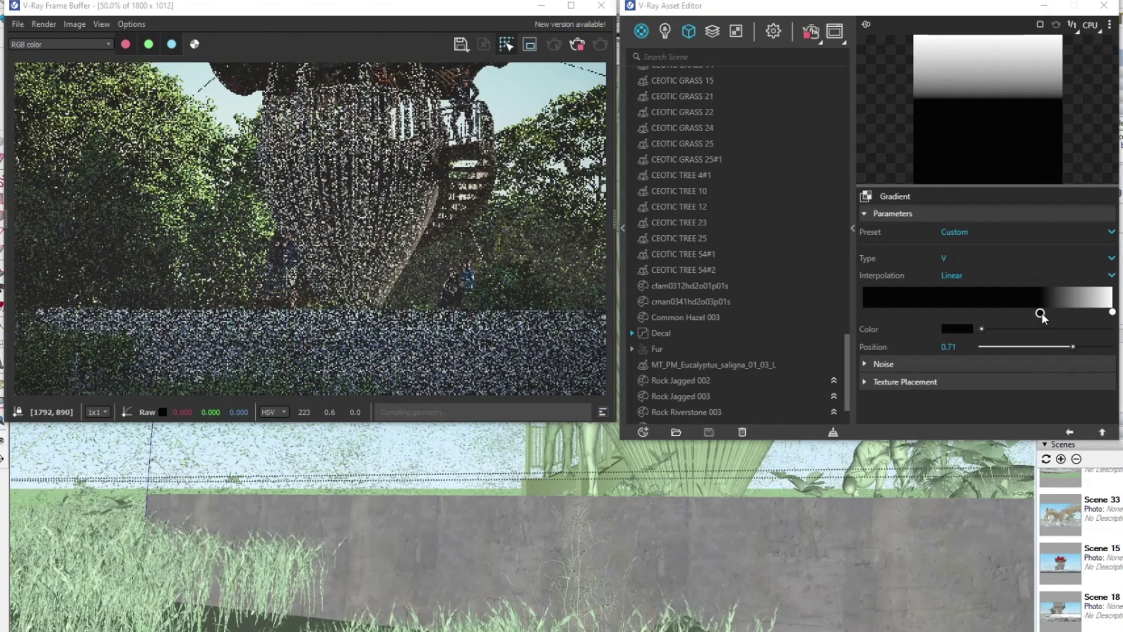
pyautogui.moveTo(1041, 314); pyautogui.dragTo(1043, 314)
pyautogui.moveTo(1052, 314)
pyautogui.mouseDown()
pyautogui.moveTo(1070, 314)
pyautogui.moveTo(853, 322)
pyautogui.mouseUp()
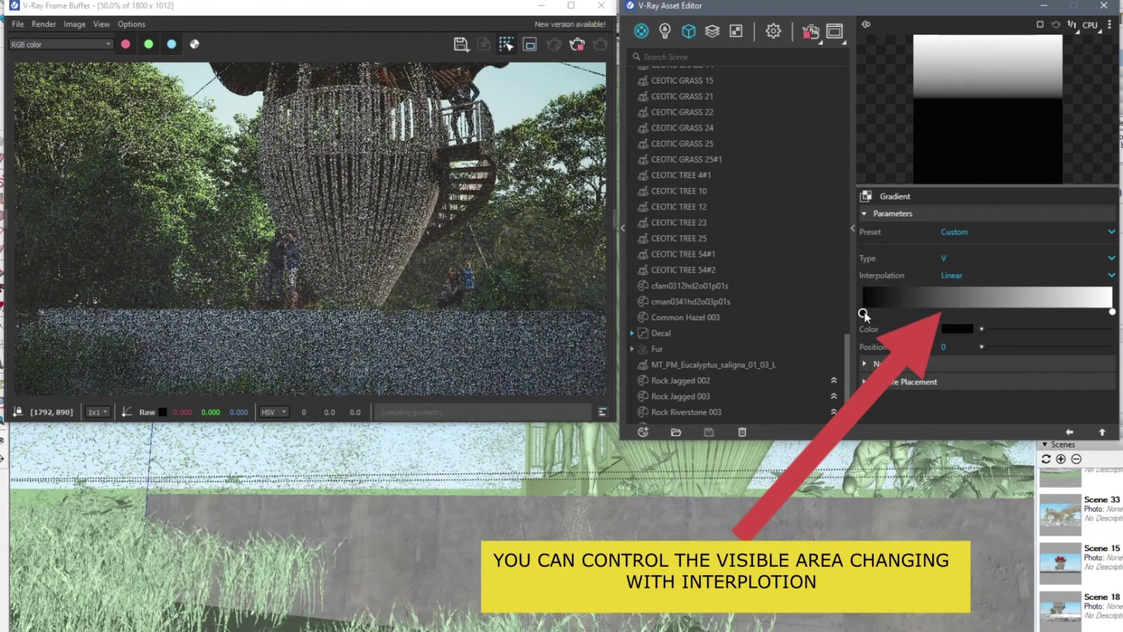
pyautogui.moveTo(864, 312); pyautogui.dragTo(1027, 311)
pyautogui.moveTo(1111, 311); pyautogui.dragTo(1091, 313)
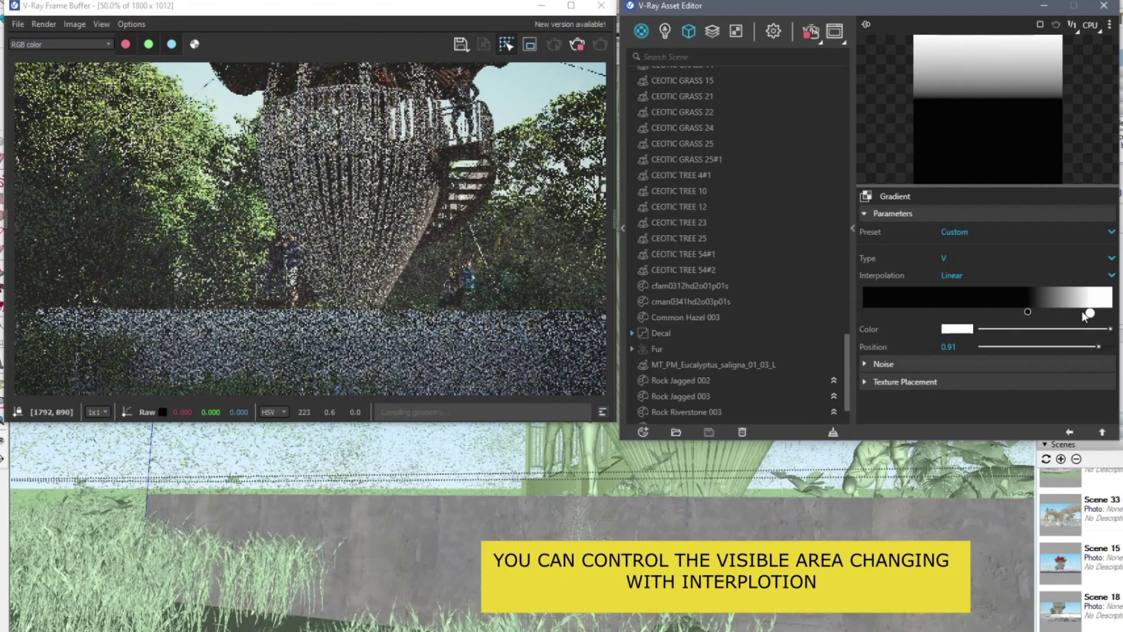
# Darken the gradient's right stop to grey, then restore it to white
pyautogui.moveTo(947, 440); pyautogui.dragTo(946, 540)
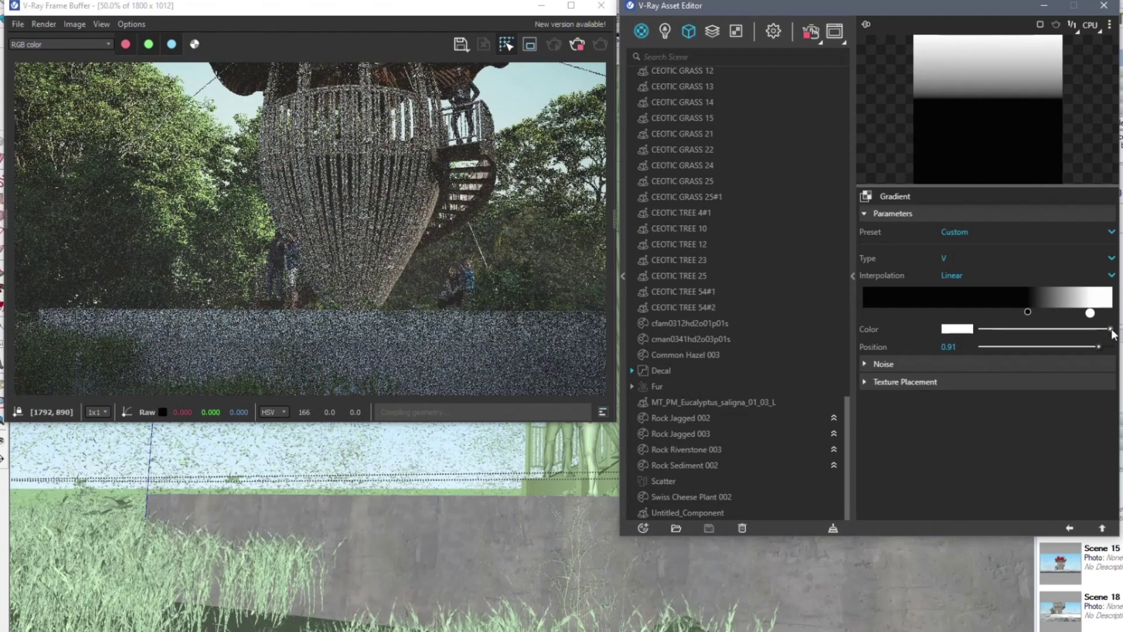
pyautogui.moveTo(1111, 329)
pyautogui.mouseDown()
pyautogui.moveTo(985, 331)
pyautogui.moveTo(1058, 329)
pyautogui.moveTo(989, 332)
pyautogui.moveTo(1034, 329)
pyautogui.moveTo(1005, 331)
pyautogui.moveTo(1026, 331)
pyautogui.mouseUp()
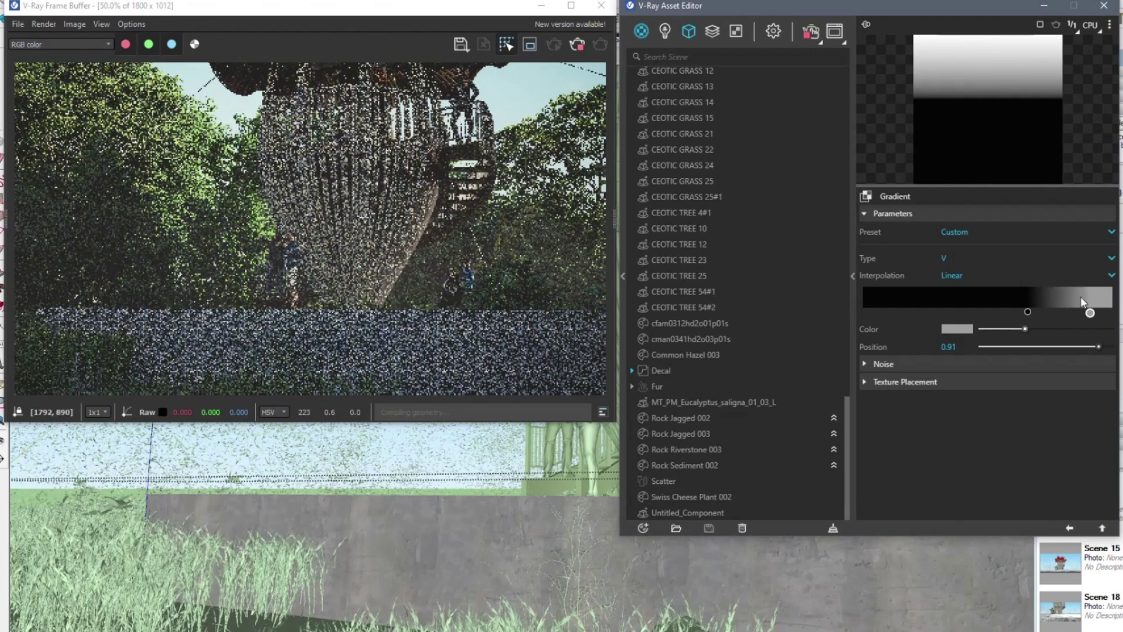
pyautogui.scroll(1, 416, 328)
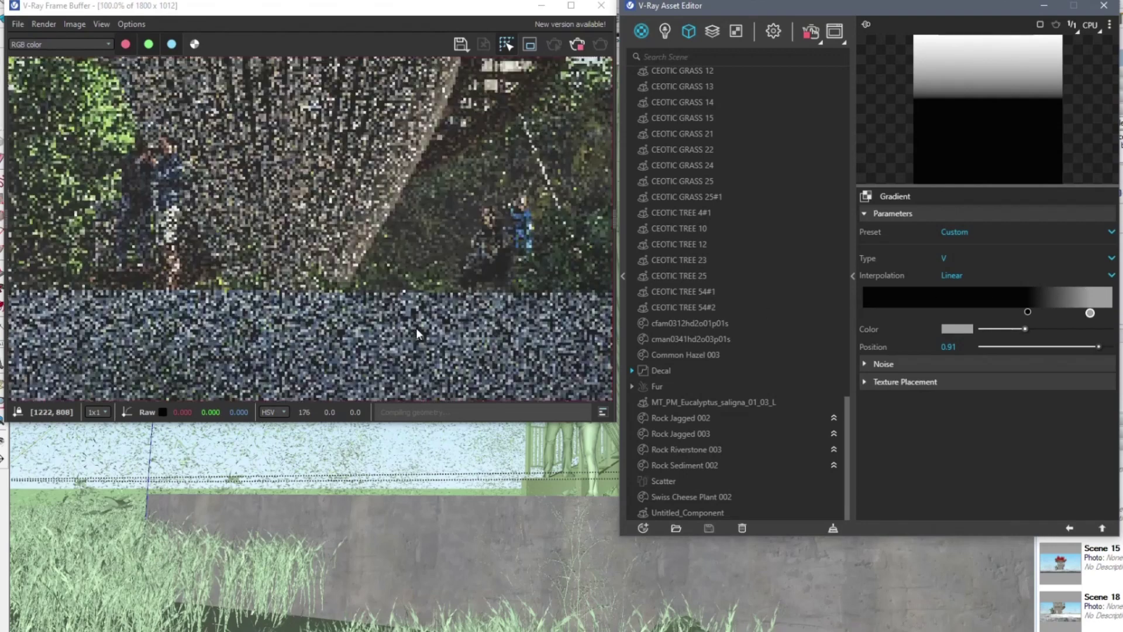
pyautogui.scroll(1, 416, 328)
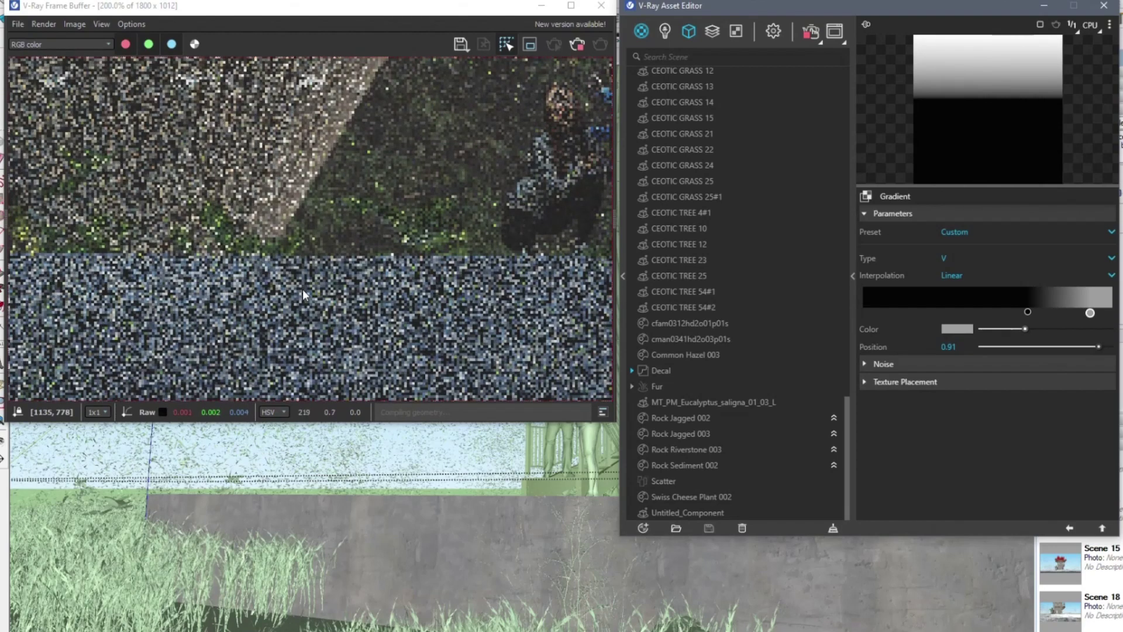
pyautogui.scroll(-1, 303, 289)
pyautogui.scroll(-1, 303, 289)
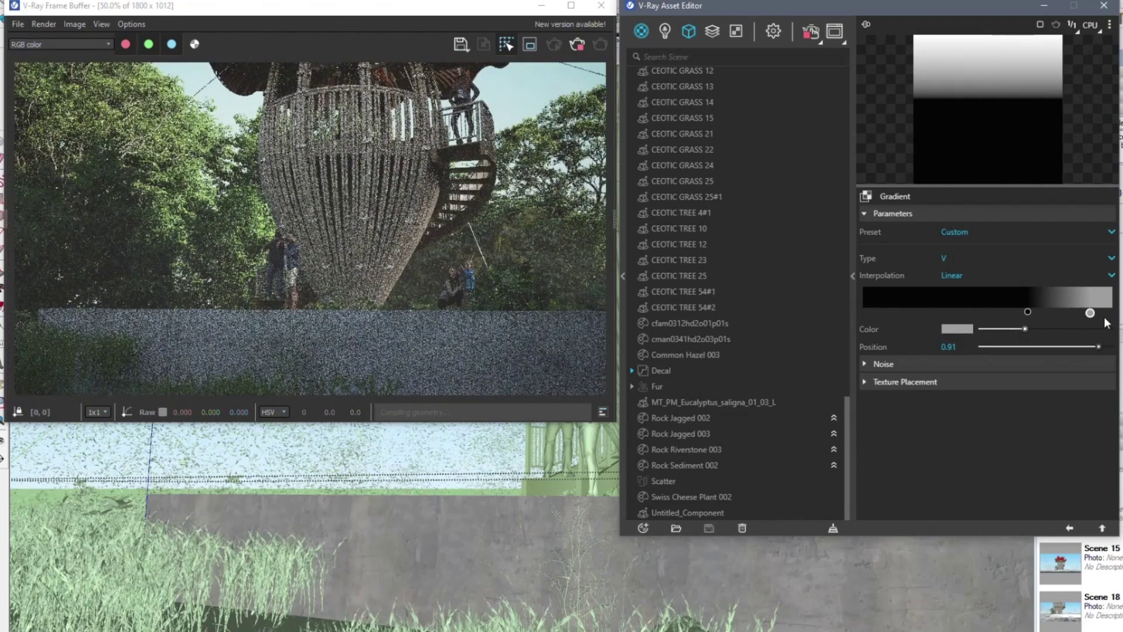
pyautogui.moveTo(1027, 329); pyautogui.dragTo(1106, 329)
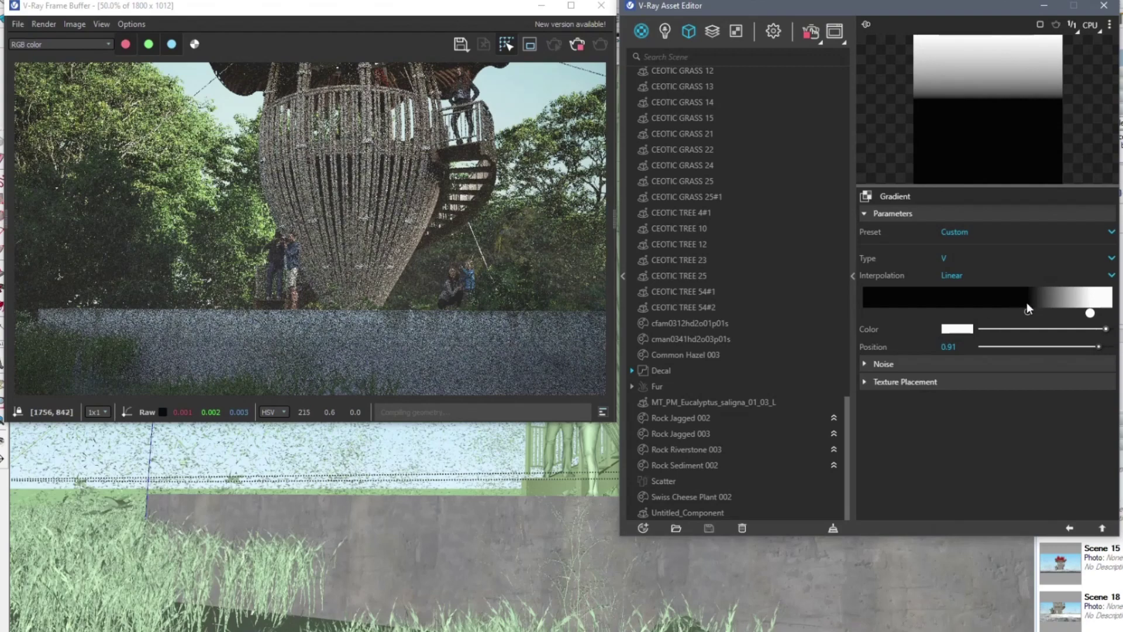
# Add a grey gradient stop at 0.87, move the black stop to 0.69, and return to the Decal
pyautogui.click(1059, 304)
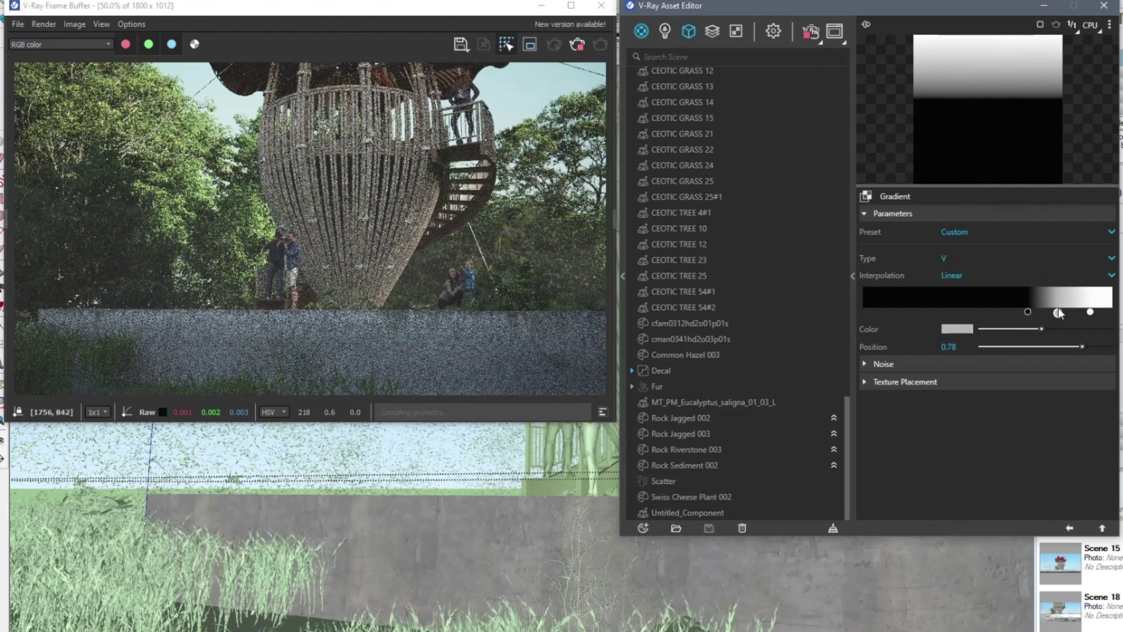
pyautogui.moveTo(1055, 313); pyautogui.dragTo(1098, 316)
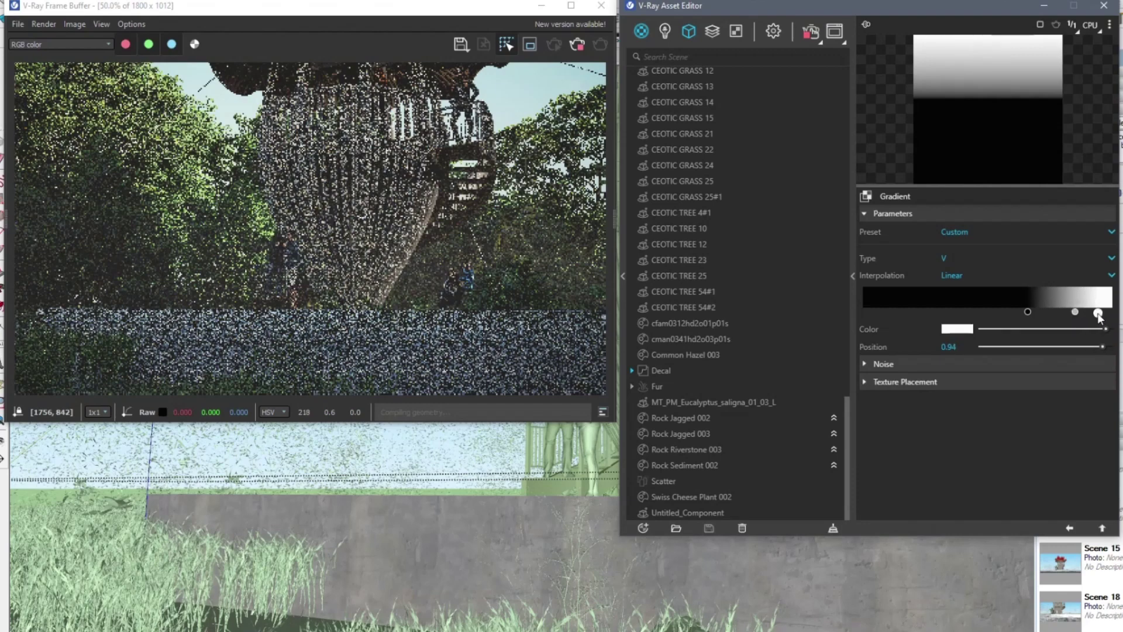
pyautogui.moveTo(1027, 311); pyautogui.dragTo(1025, 311)
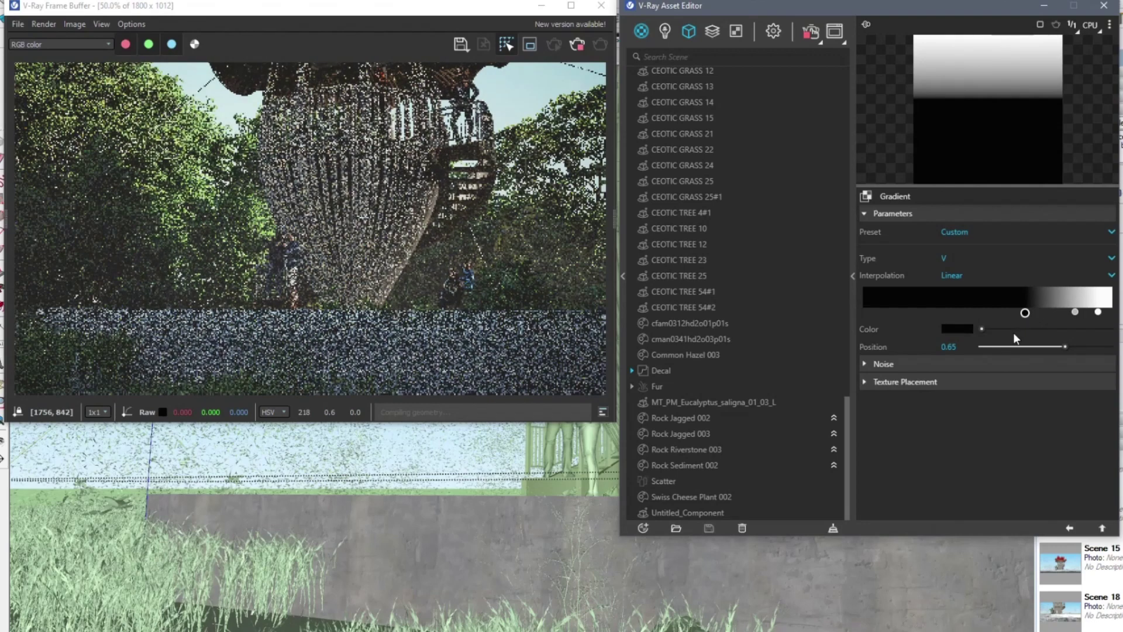
pyautogui.moveTo(1024, 313); pyautogui.dragTo(1035, 314)
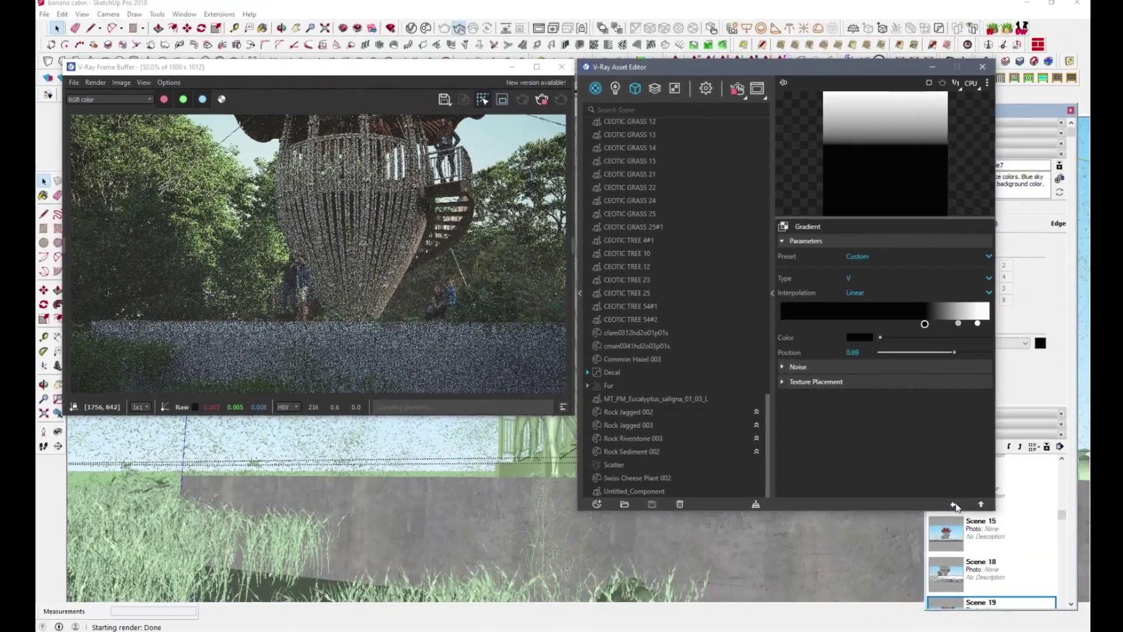
pyautogui.click(948, 502)
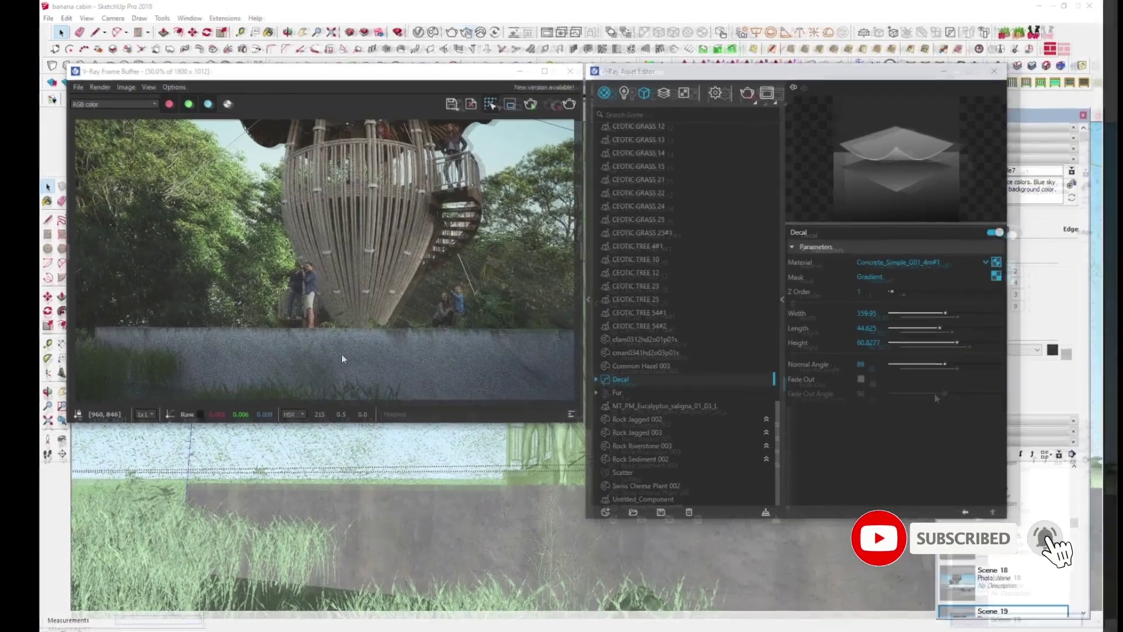
# Zoom into the Frame Buffer render to inspect the wall decal, then zoom back out
pyautogui.doubleClick(344, 349)
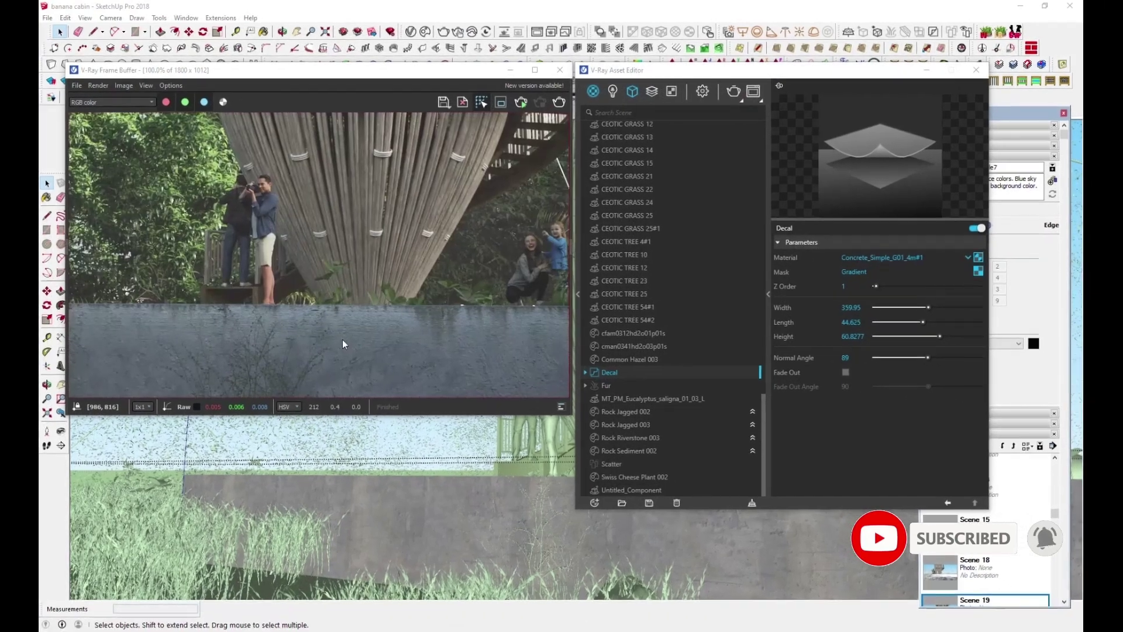
pyautogui.scroll(1, 343, 342)
pyautogui.scroll(-1, 344, 342)
pyautogui.scroll(1, 318, 343)
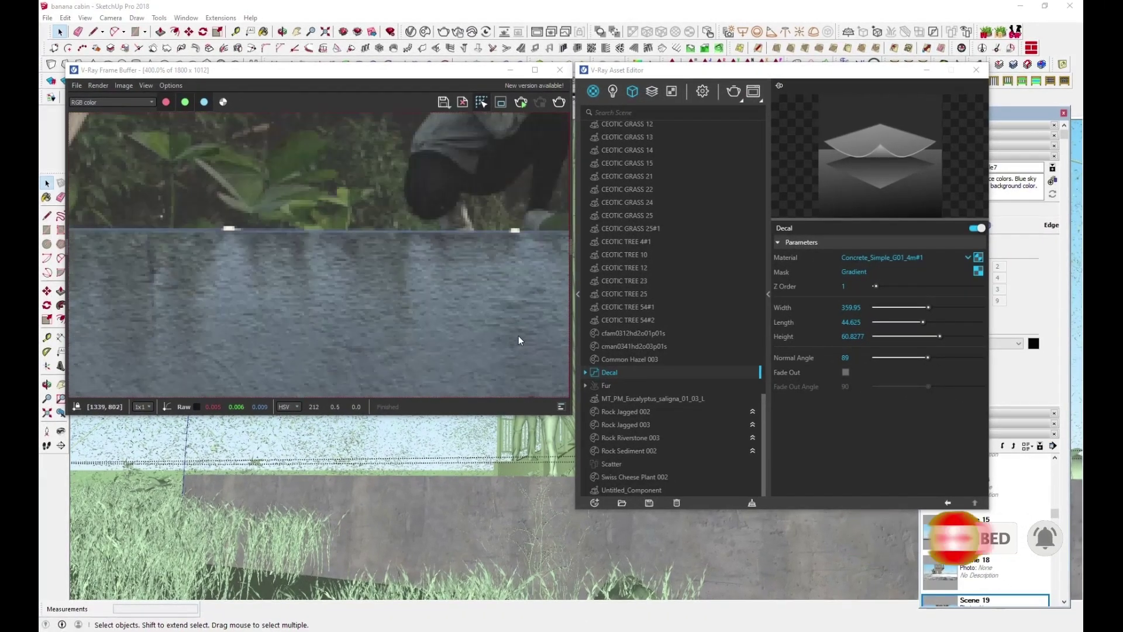
pyautogui.scroll(-1, 301, 306)
pyautogui.scroll(-1, 381, 311)
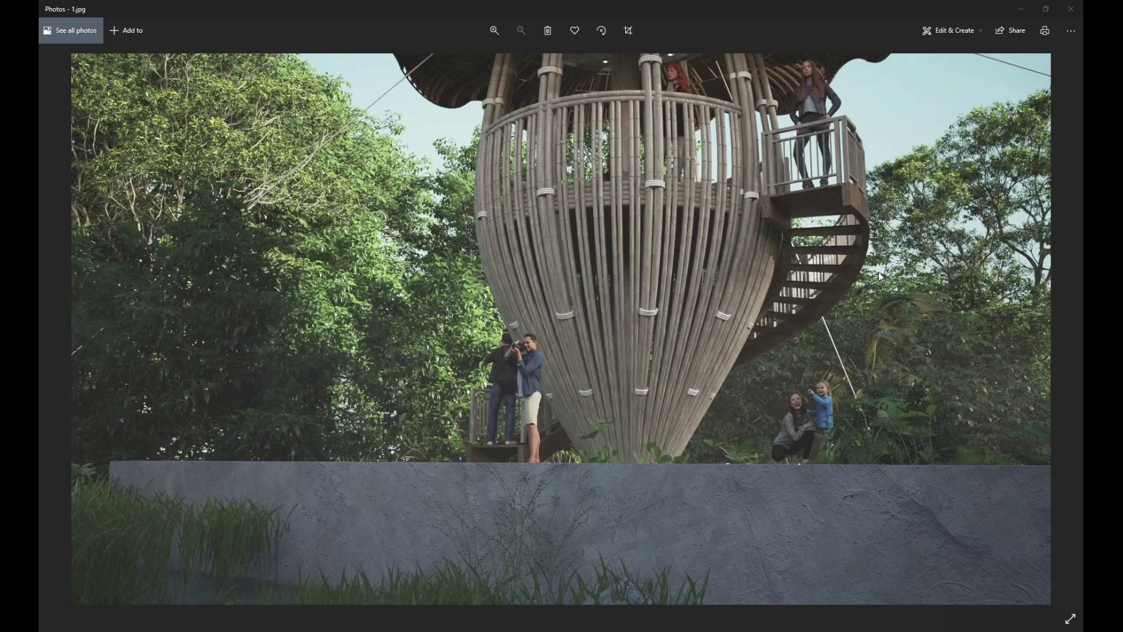
# Compare 1.jpg and 2.jpg in Photos, briefly full screen, then return to SketchUp
pyautogui.press('Right')
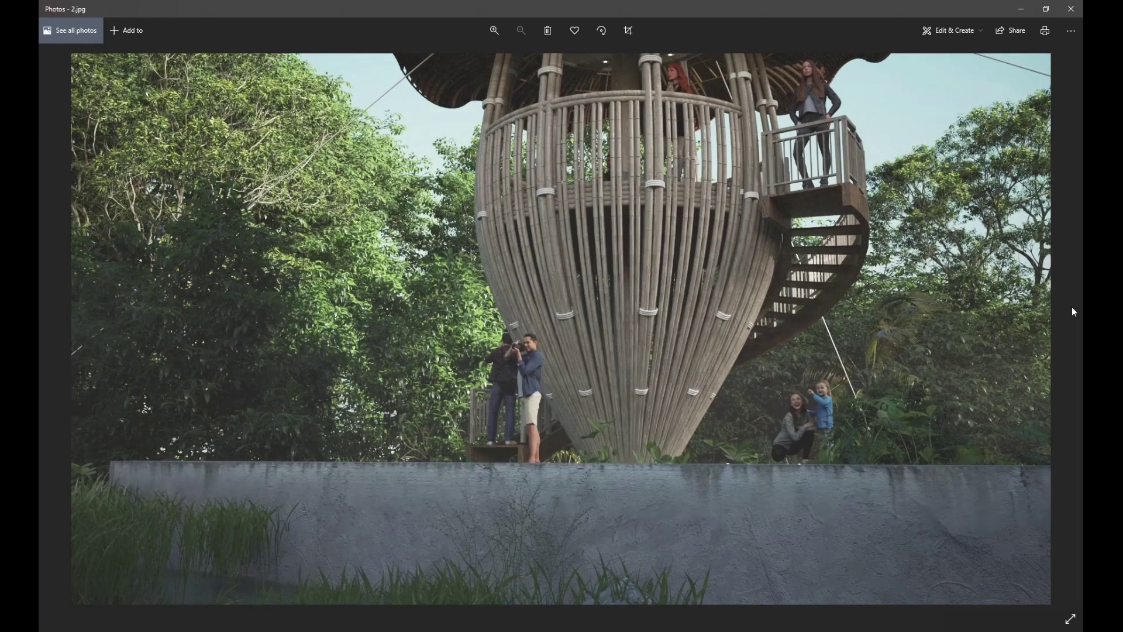
pyautogui.press('Left')
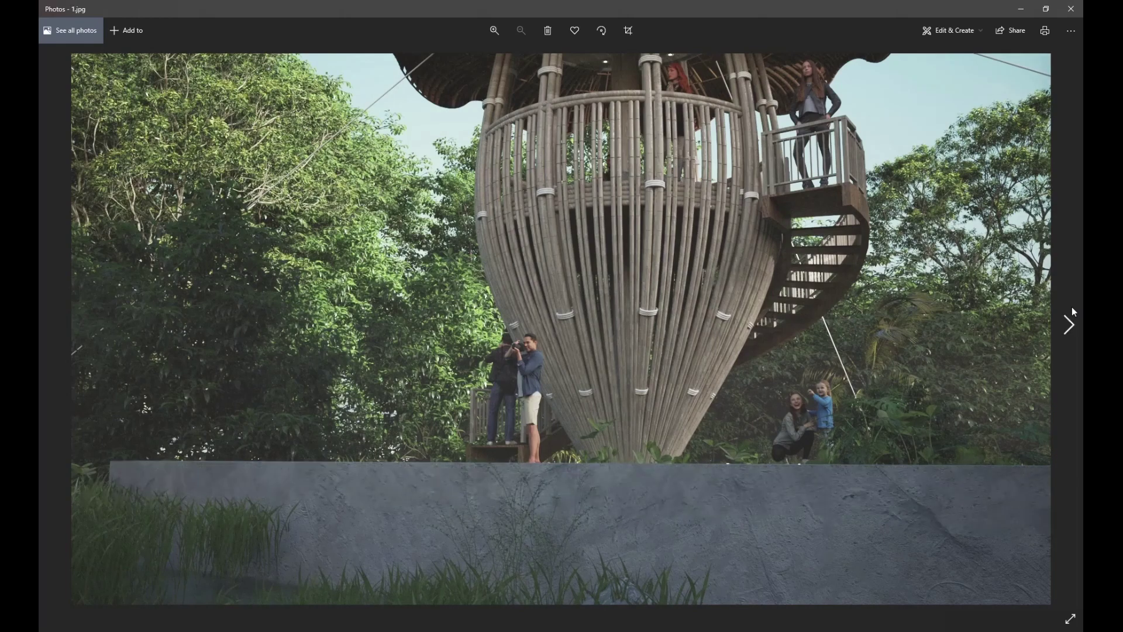
pyautogui.press('Right')
pyautogui.press('F11')
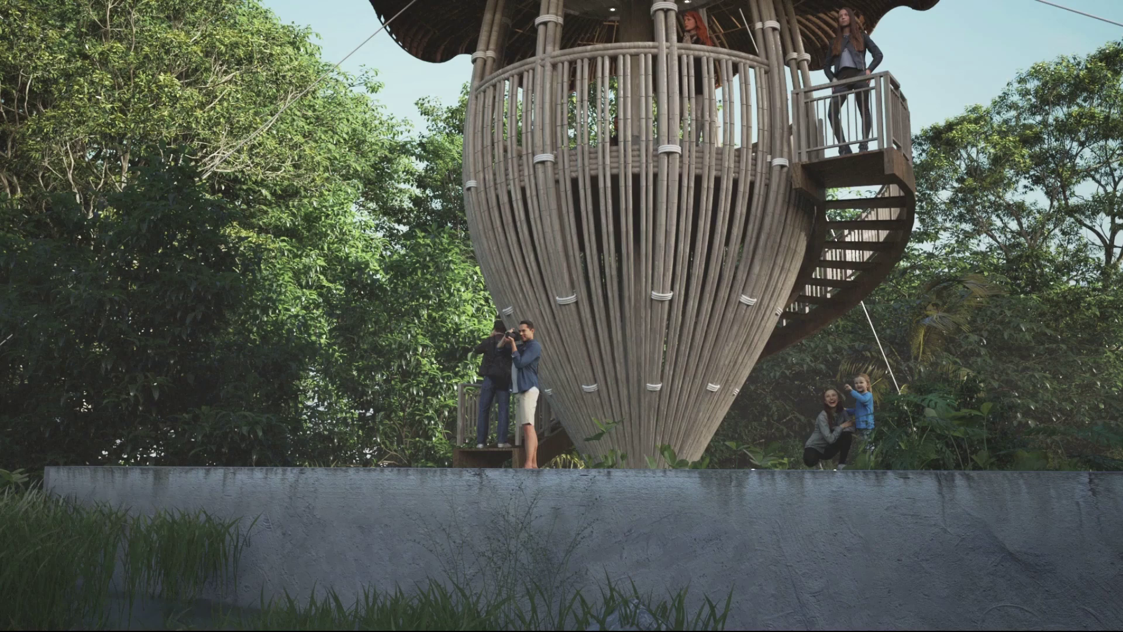
pyautogui.press('Escape')
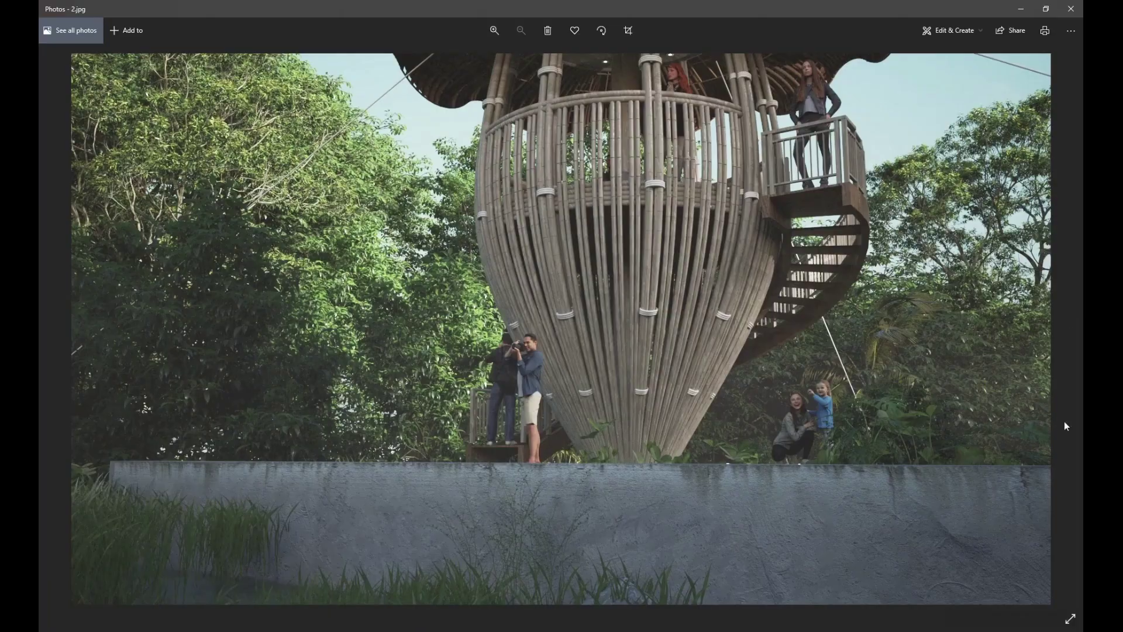
pyautogui.hotkey('alt', 'Tab')
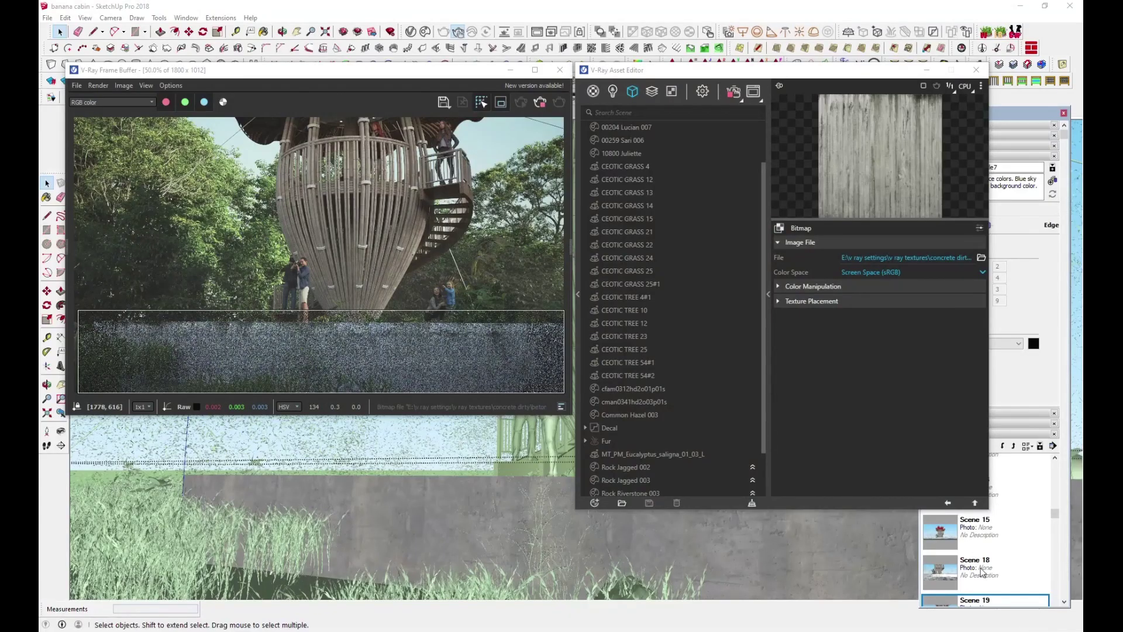
# Open the decal material's diffuse Bitmap and browse the concrete dirty folder for an image
pyautogui.click(948, 503)
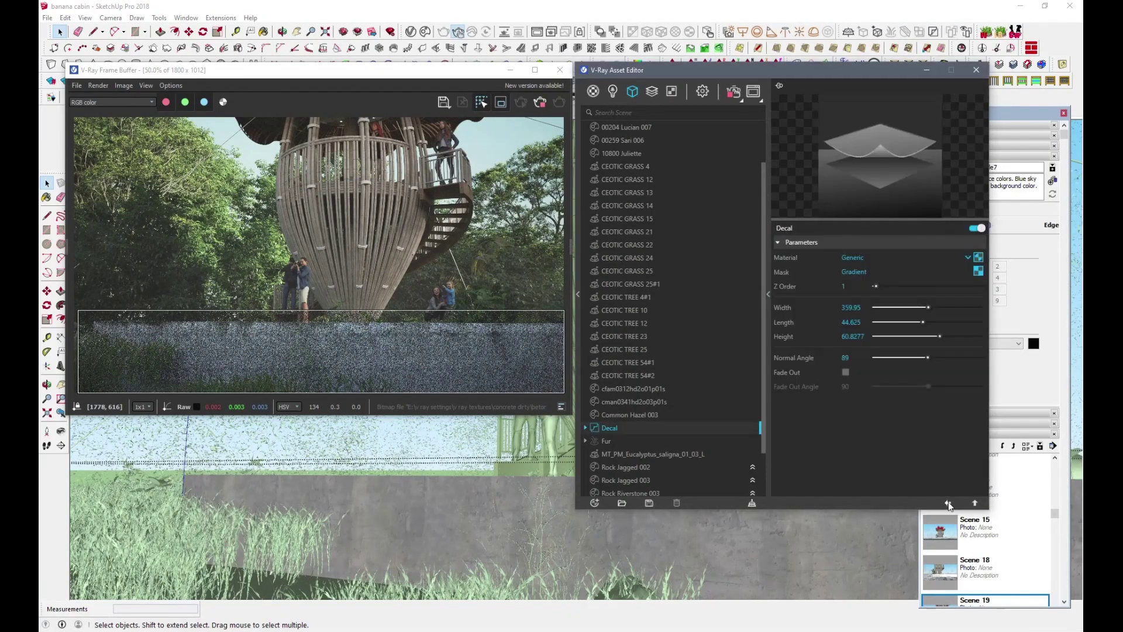
pyautogui.click(978, 258)
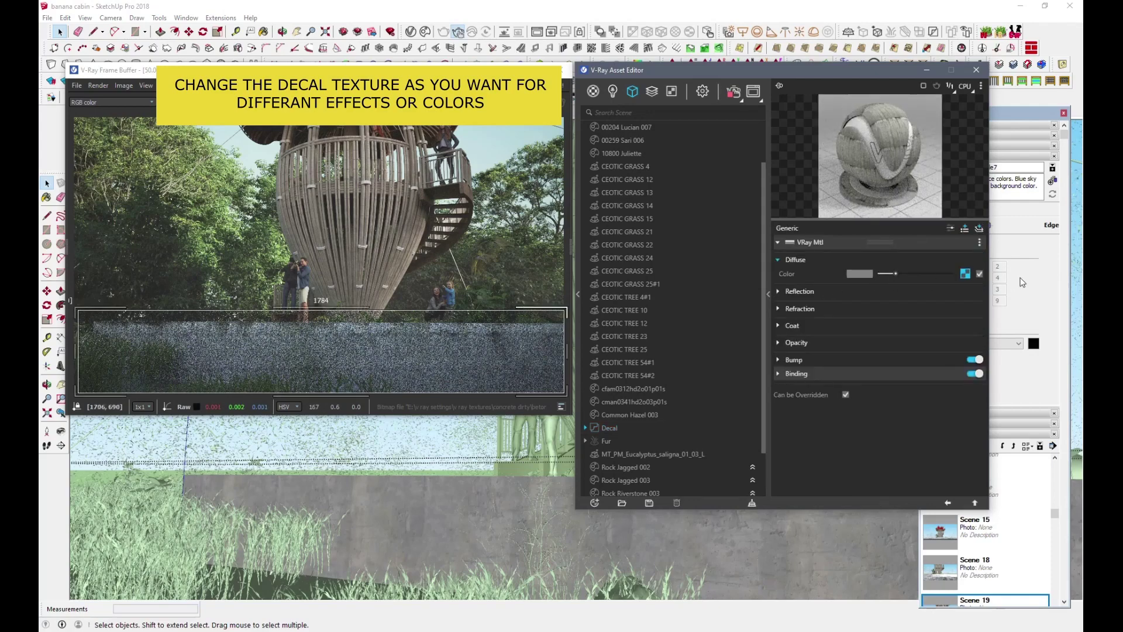
pyautogui.click(967, 274)
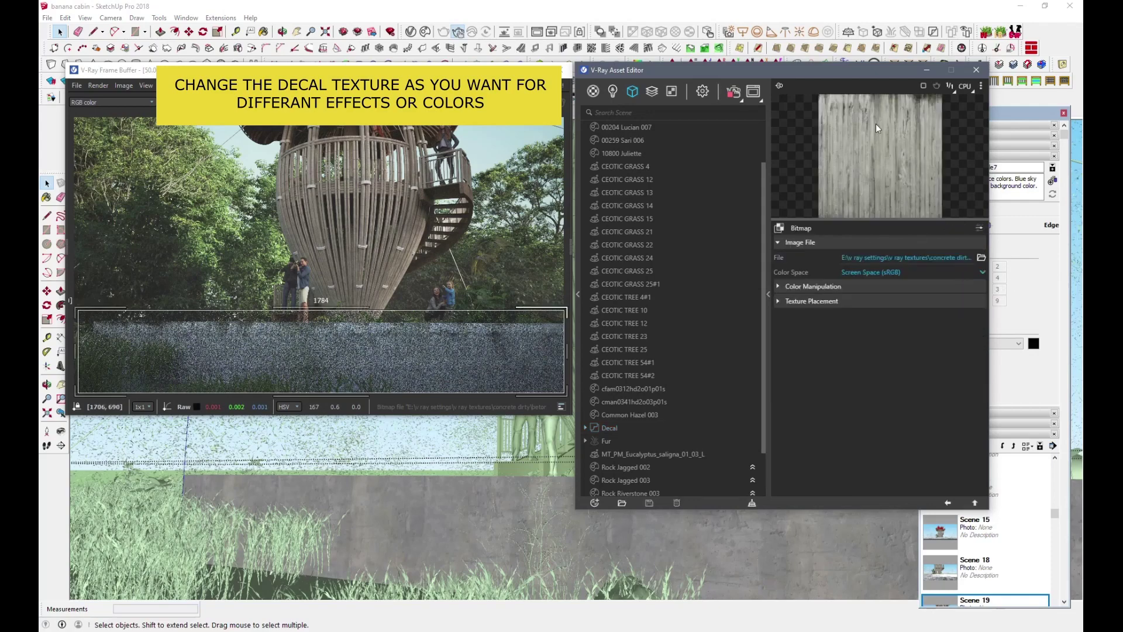
pyautogui.click(982, 259)
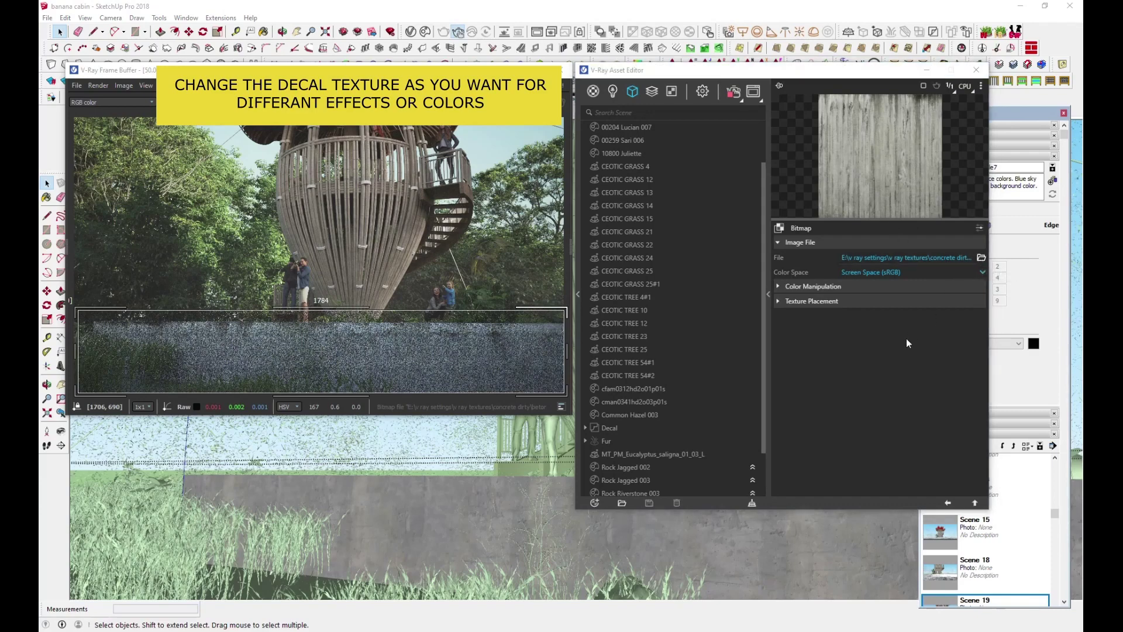
pyautogui.scroll(-3, 788, 353)
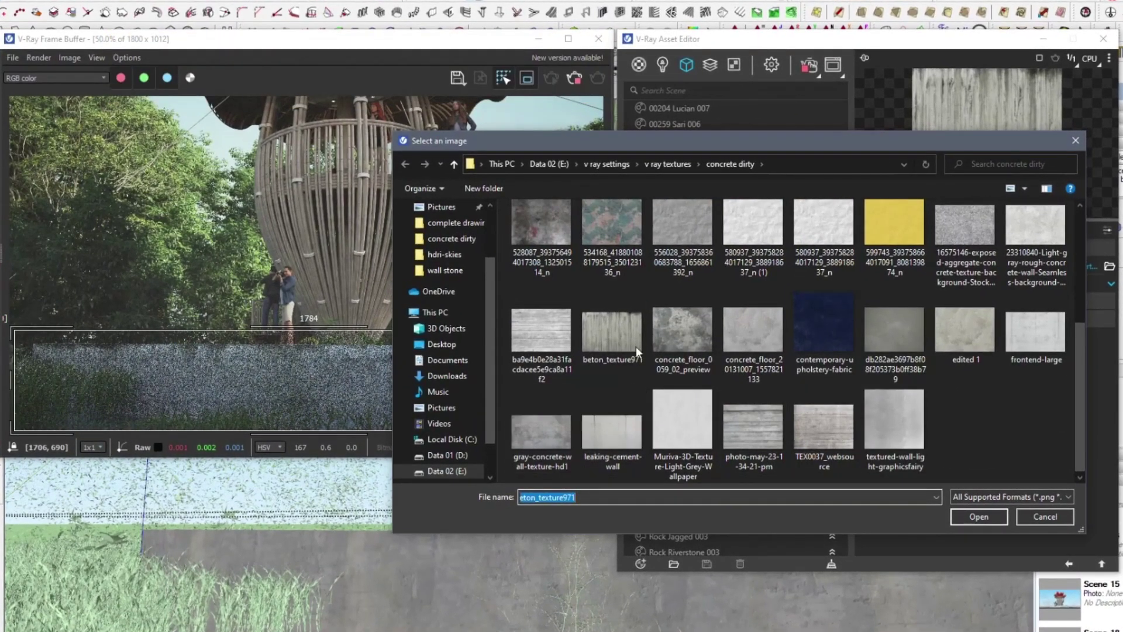
# Load the dirty concrete image with reddish stains as the decal's diffuse bitmap
pyautogui.doubleClick(536, 220)
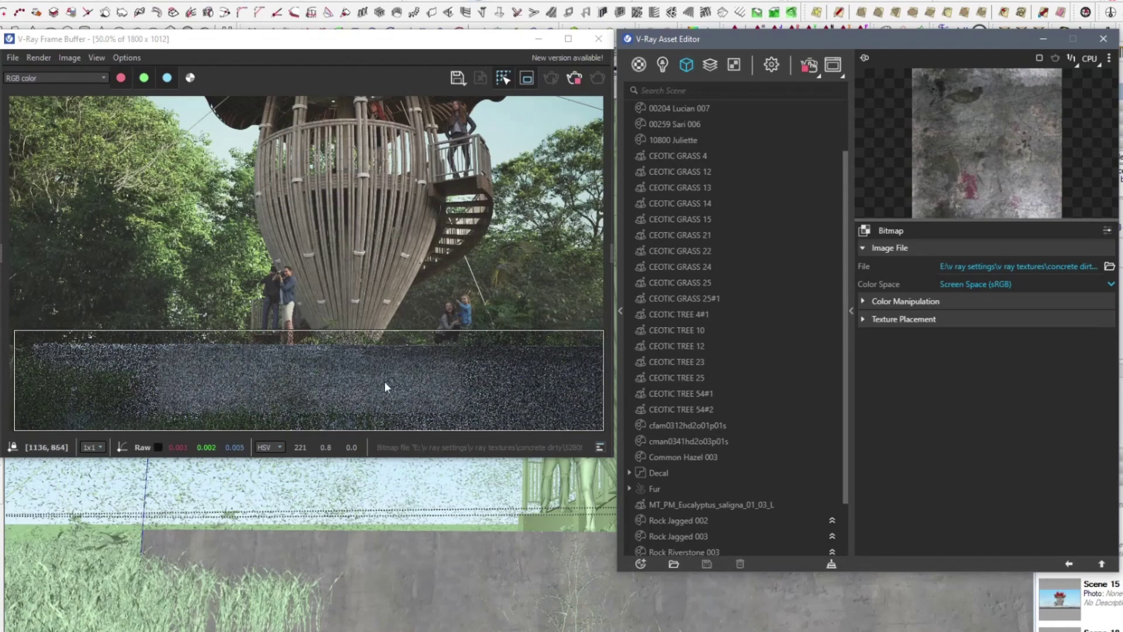
# Slide the decal mask's black gradient stop to about 0.64 and the grey stop further right
pyautogui.click(1071, 564)
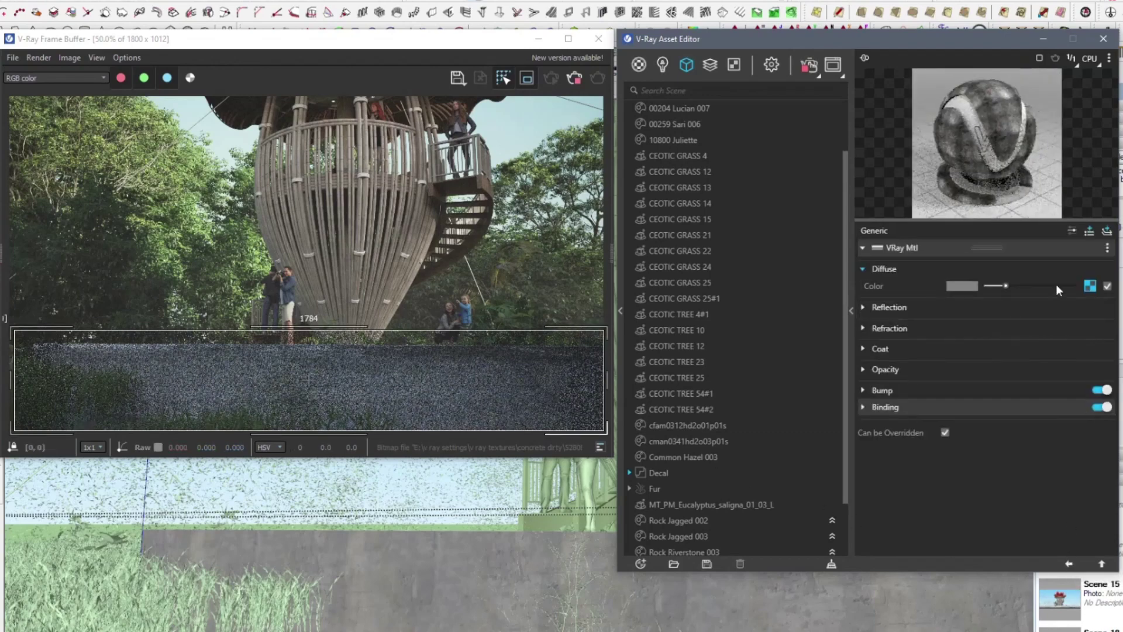
pyautogui.click(665, 473)
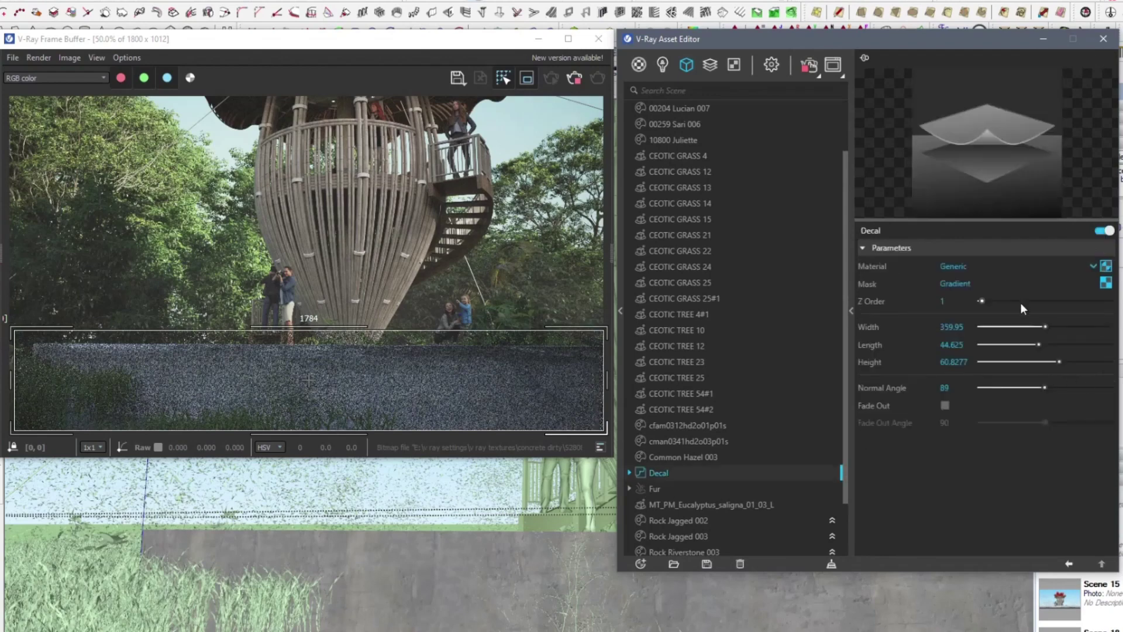
pyautogui.click(1106, 285)
pyautogui.moveTo(953, 348); pyautogui.dragTo(1021, 347)
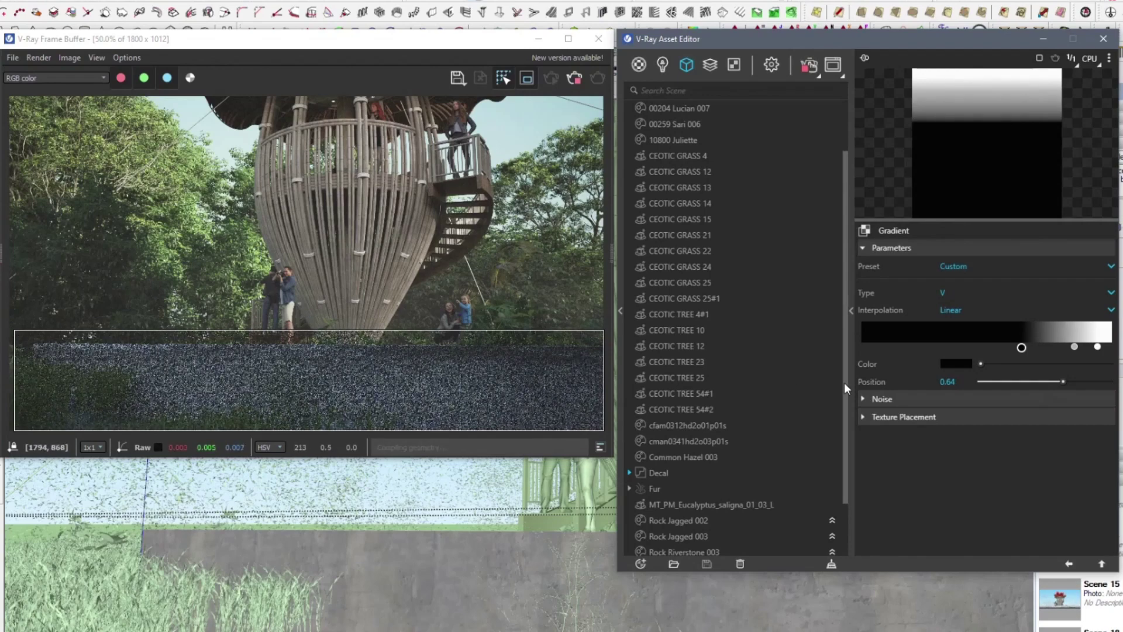
pyautogui.moveTo(1075, 346); pyautogui.dragTo(1110, 347)
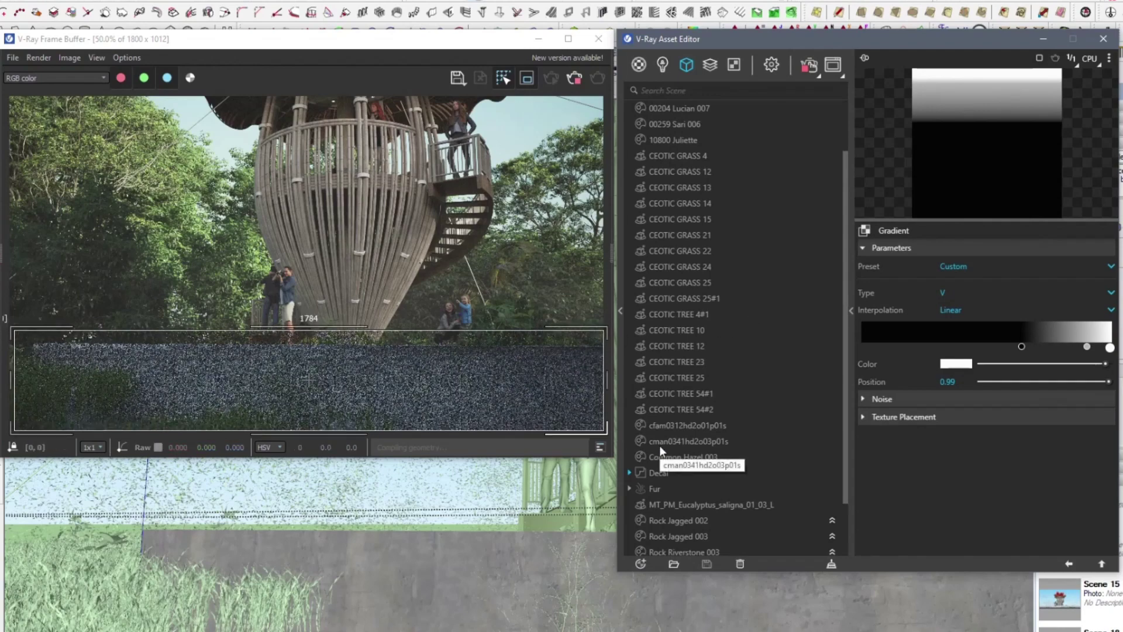
# Return to the decal material's diffuse bitmap texture settings
pyautogui.click(1068, 562)
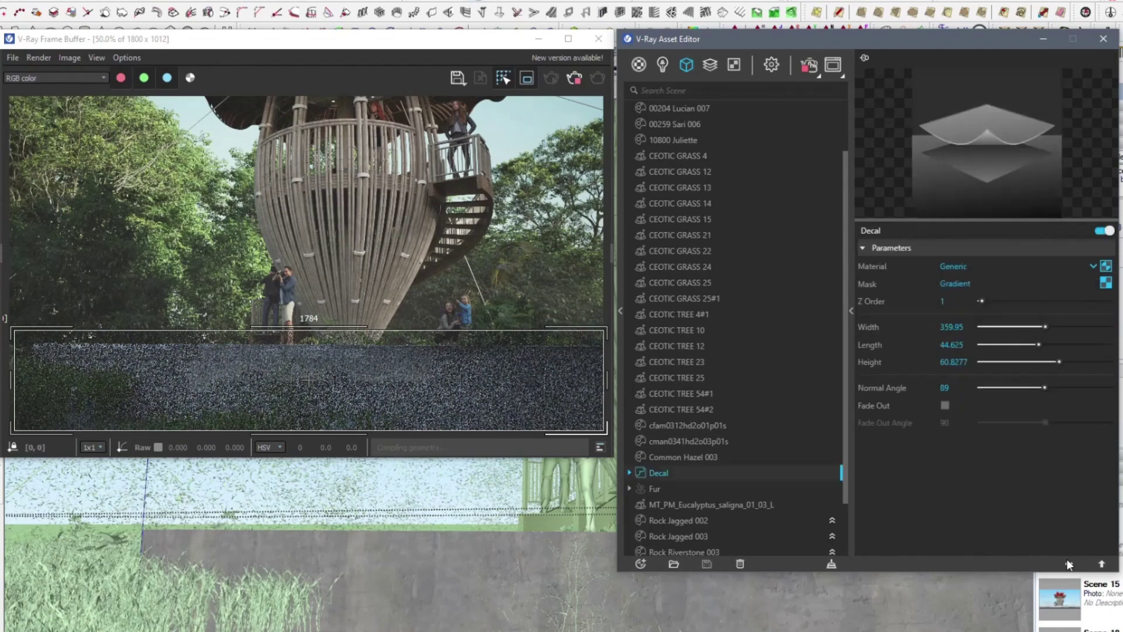
pyautogui.click(1106, 266)
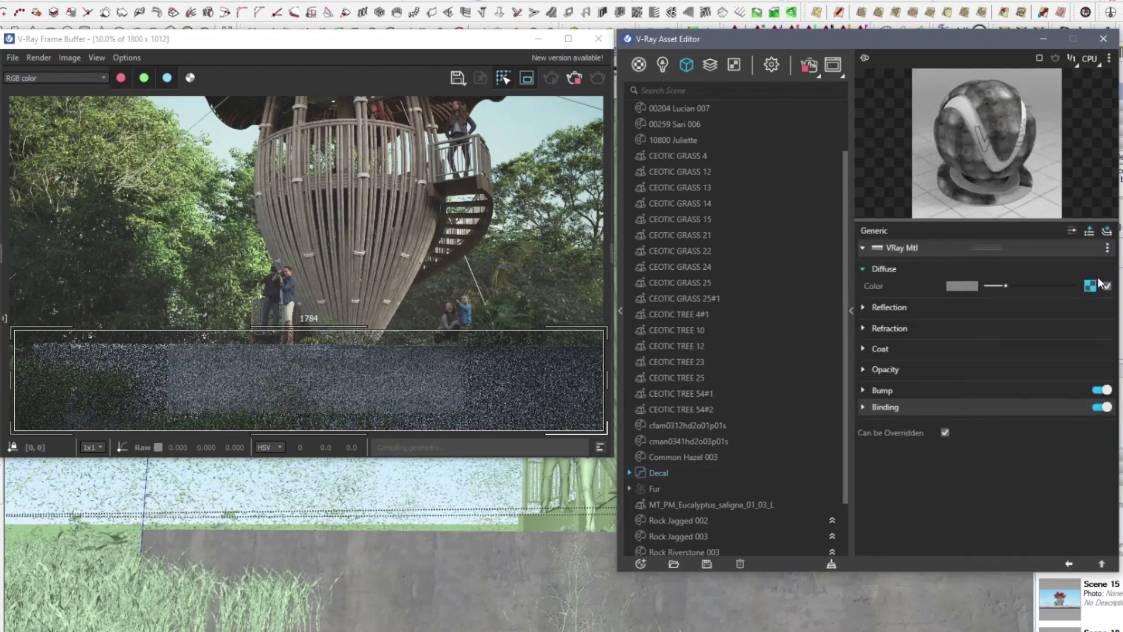
pyautogui.click(1090, 286)
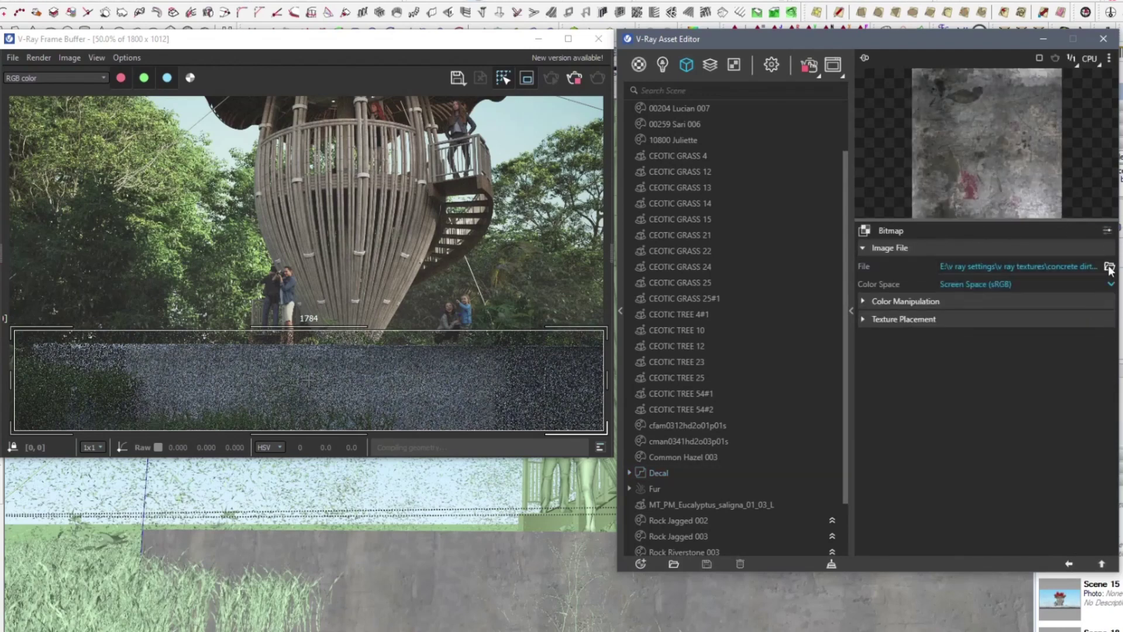
# Swap the decal's diffuse bitmap for the blue-turquoise texture image
pyautogui.click(1110, 268)
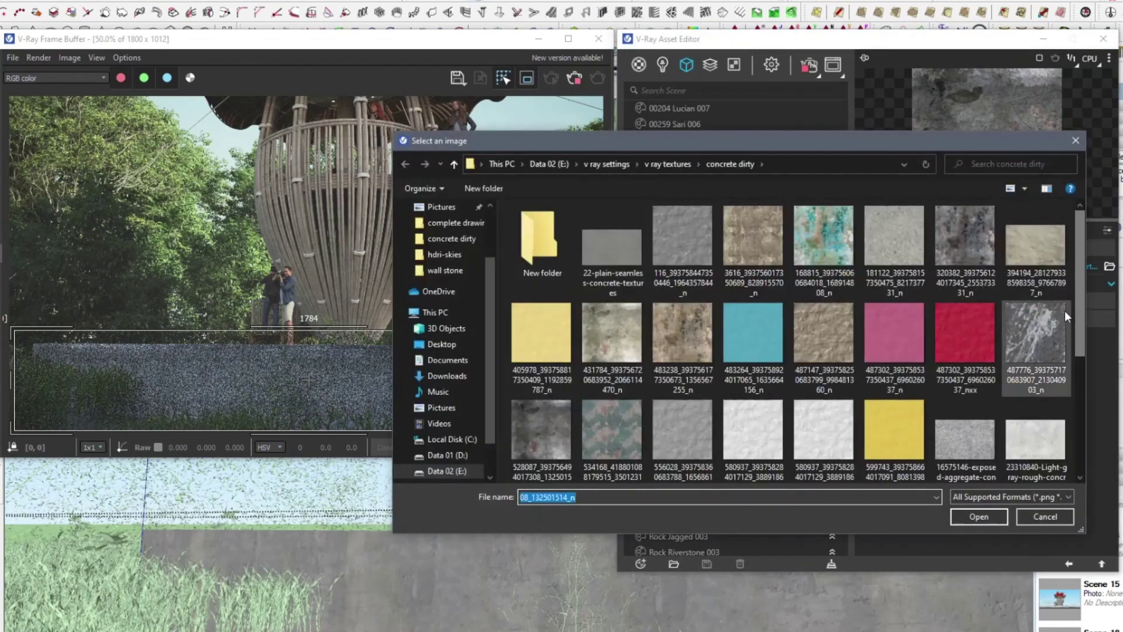
pyautogui.scroll(1, 963, 377)
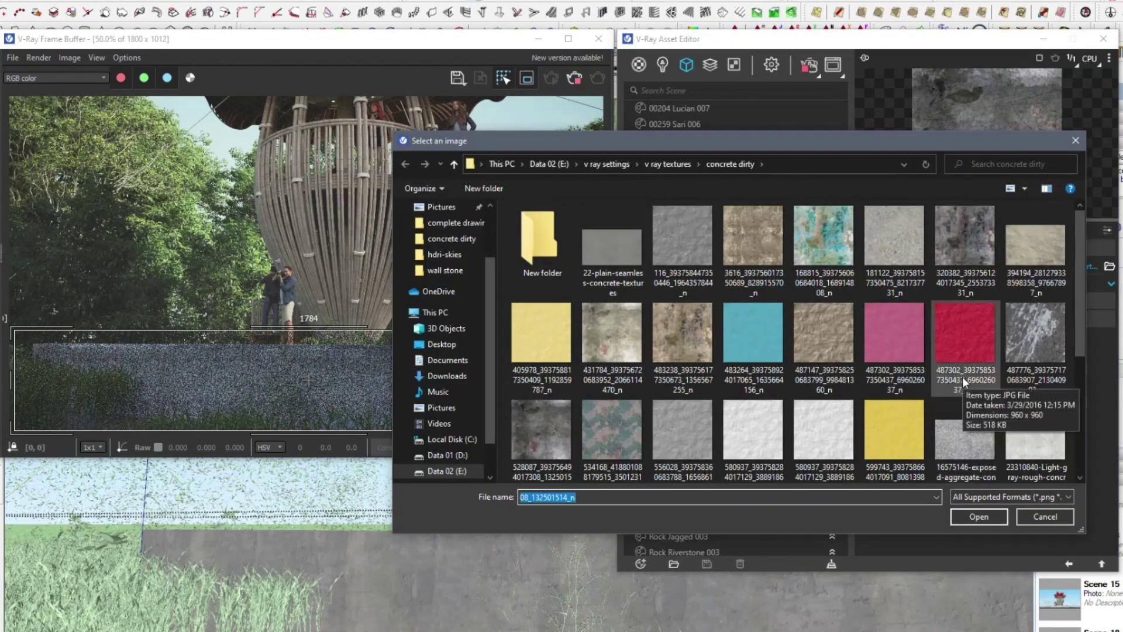
pyautogui.doubleClick(761, 335)
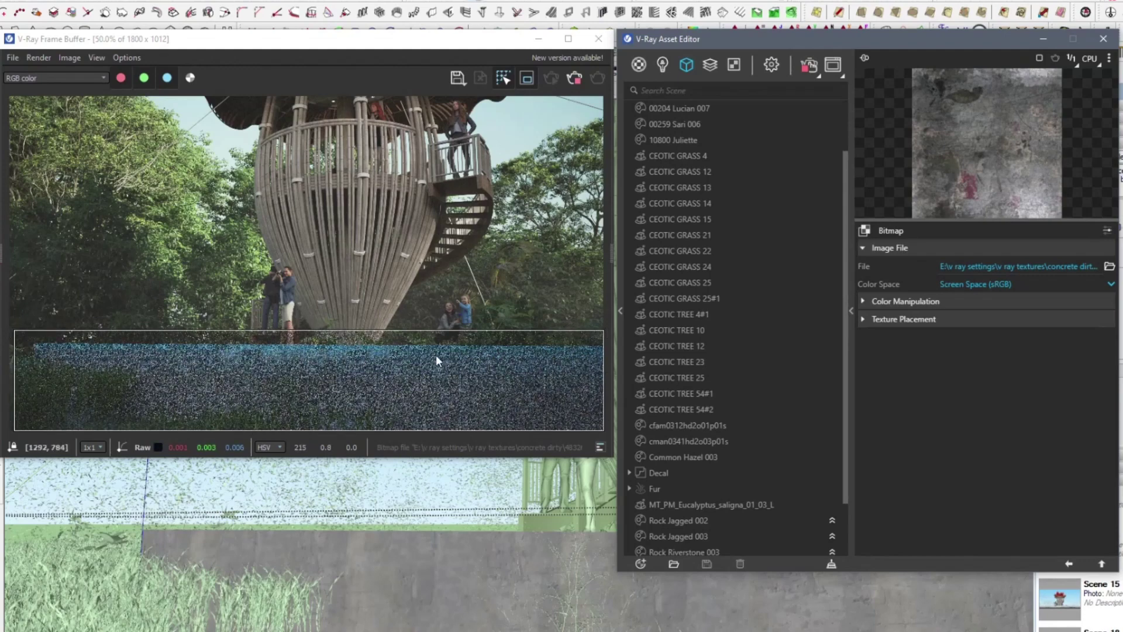
pyautogui.click(1069, 564)
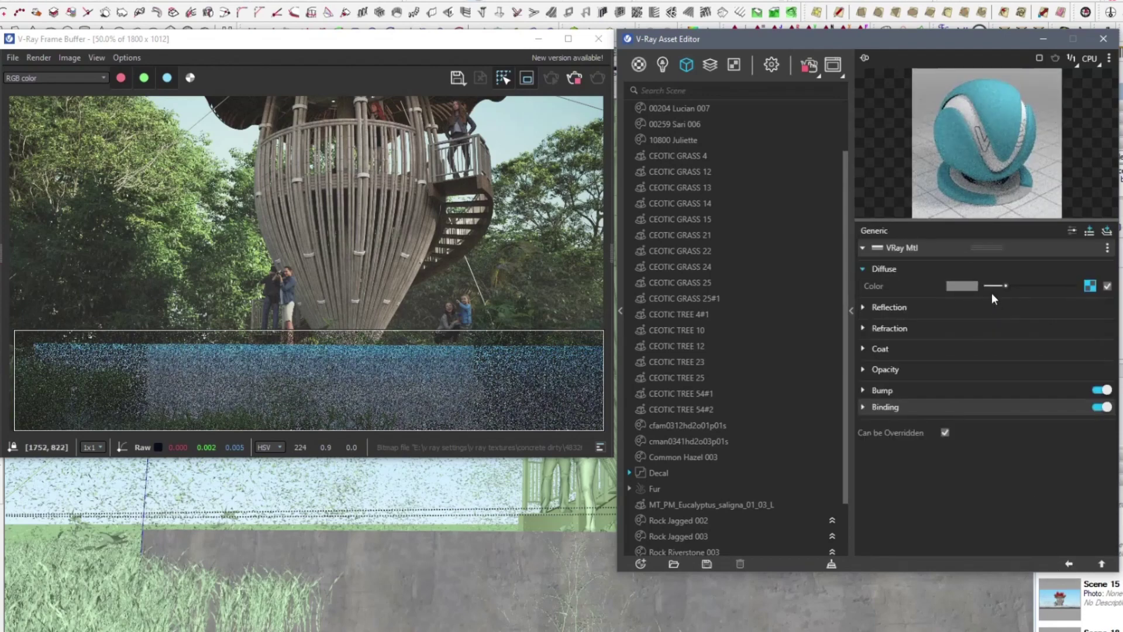
# Replace the decal's diffuse bitmap with the red texture image
pyautogui.click(1091, 285)
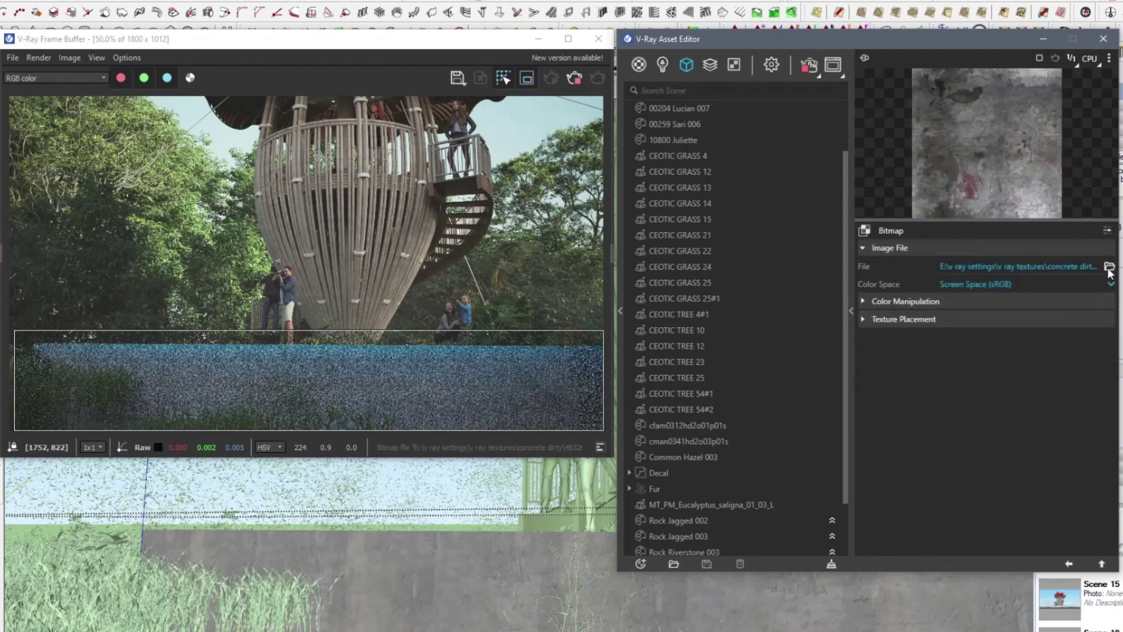
pyautogui.click(1110, 266)
pyautogui.click(970, 346)
pyautogui.doubleClick(970, 346)
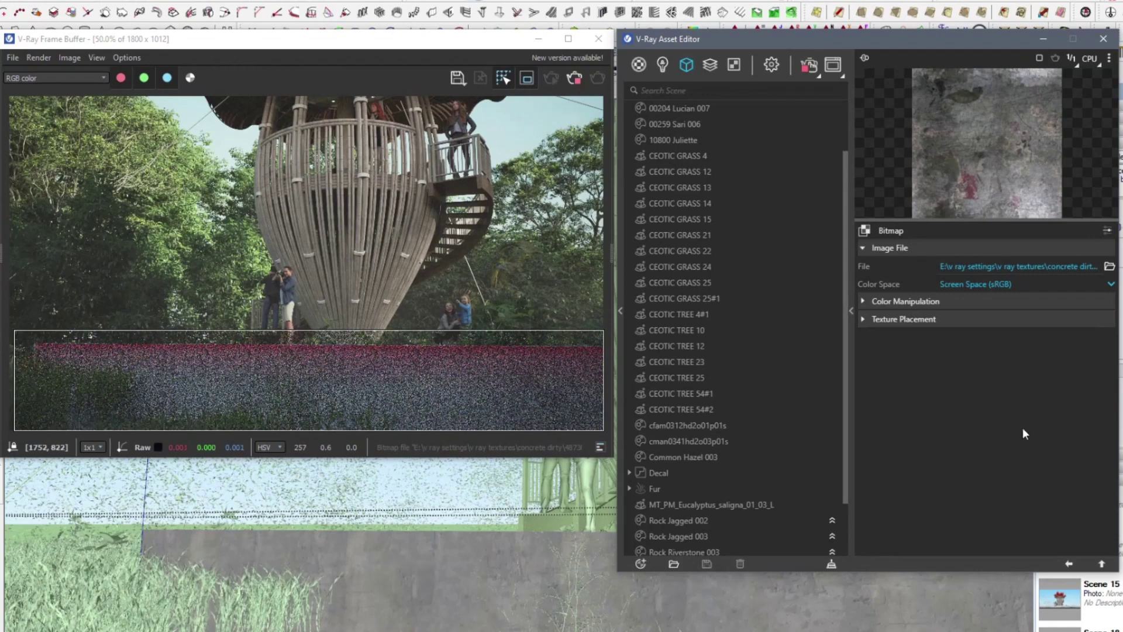
pyautogui.click(1069, 563)
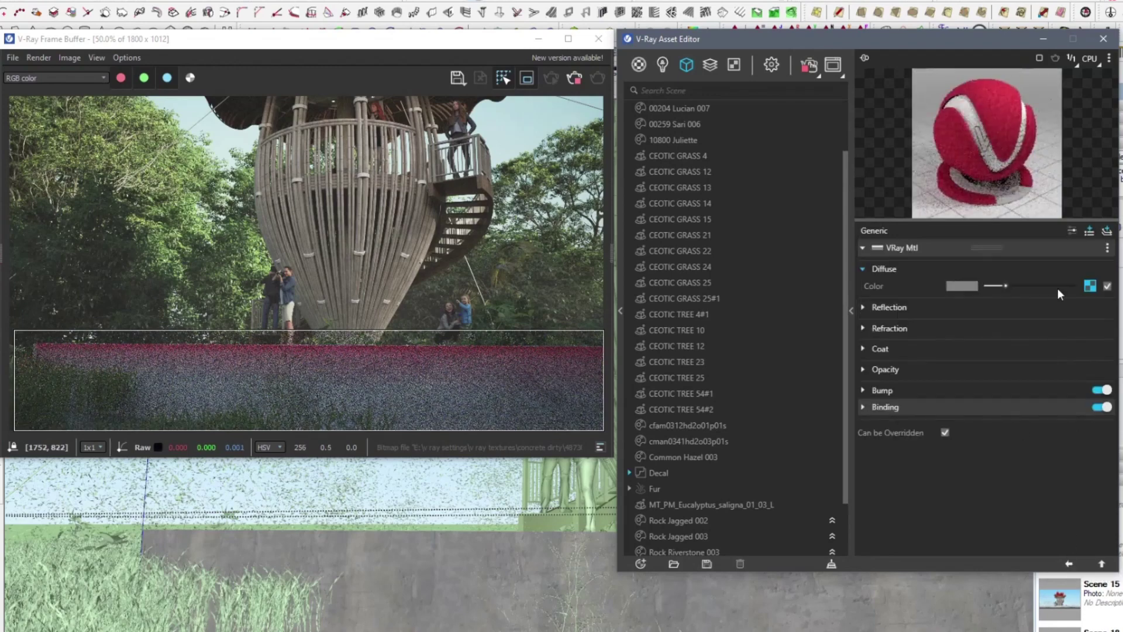
# Reposition the decal mask gradient stops, black at 0.62 and grey at 0.84
pyautogui.click(656, 473)
pyautogui.click(1106, 284)
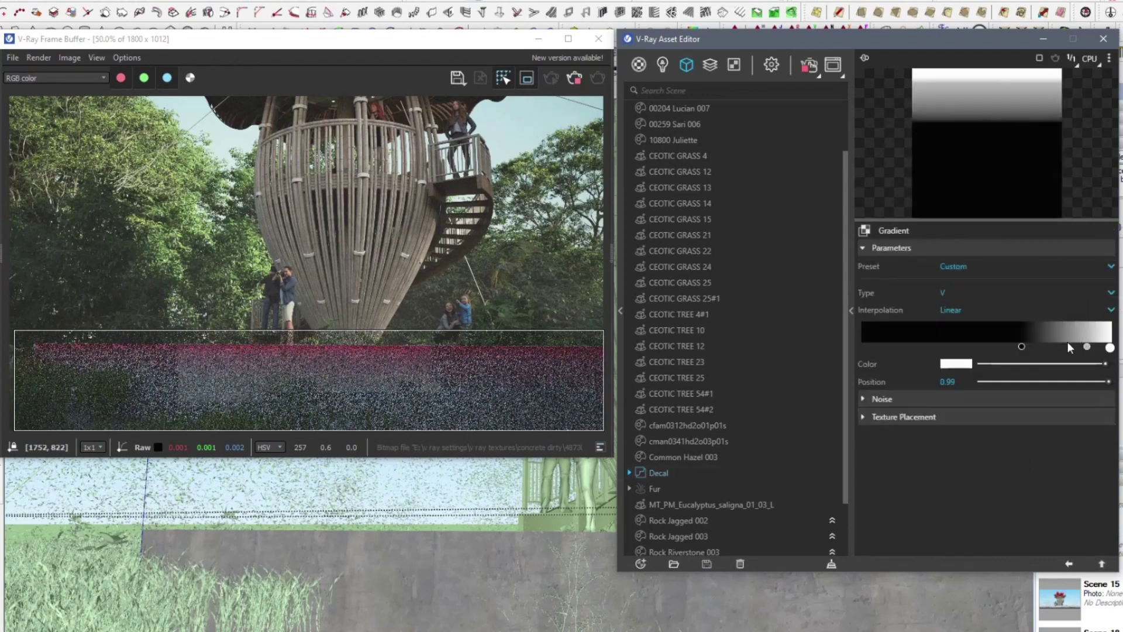
pyautogui.moveTo(1076, 346); pyautogui.dragTo(929, 354)
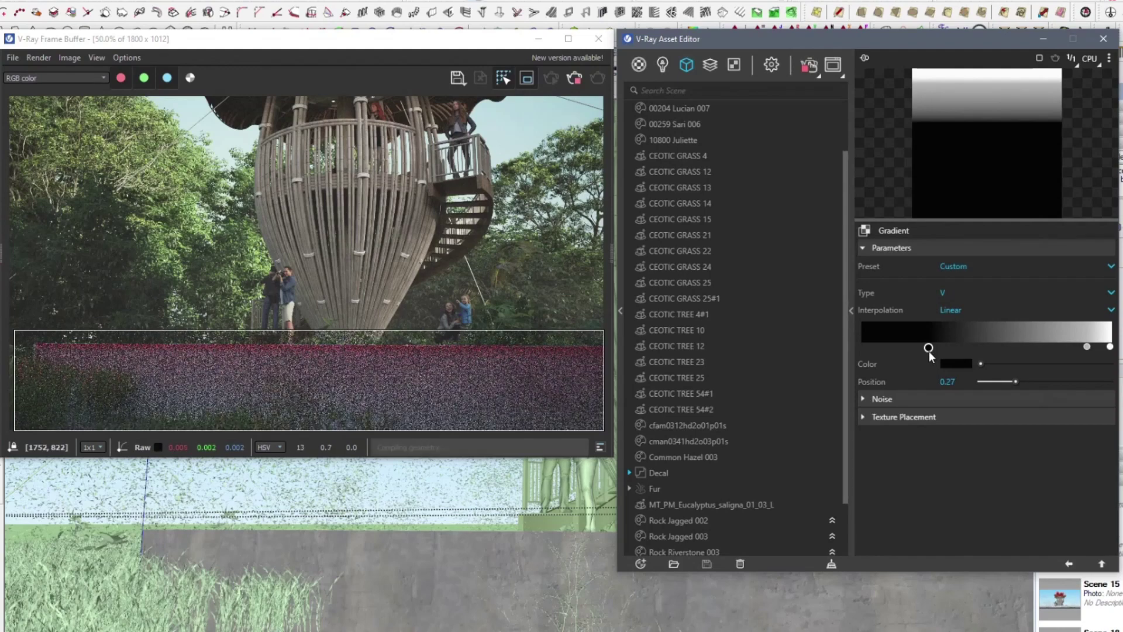
pyautogui.moveTo(929, 351); pyautogui.dragTo(889, 354)
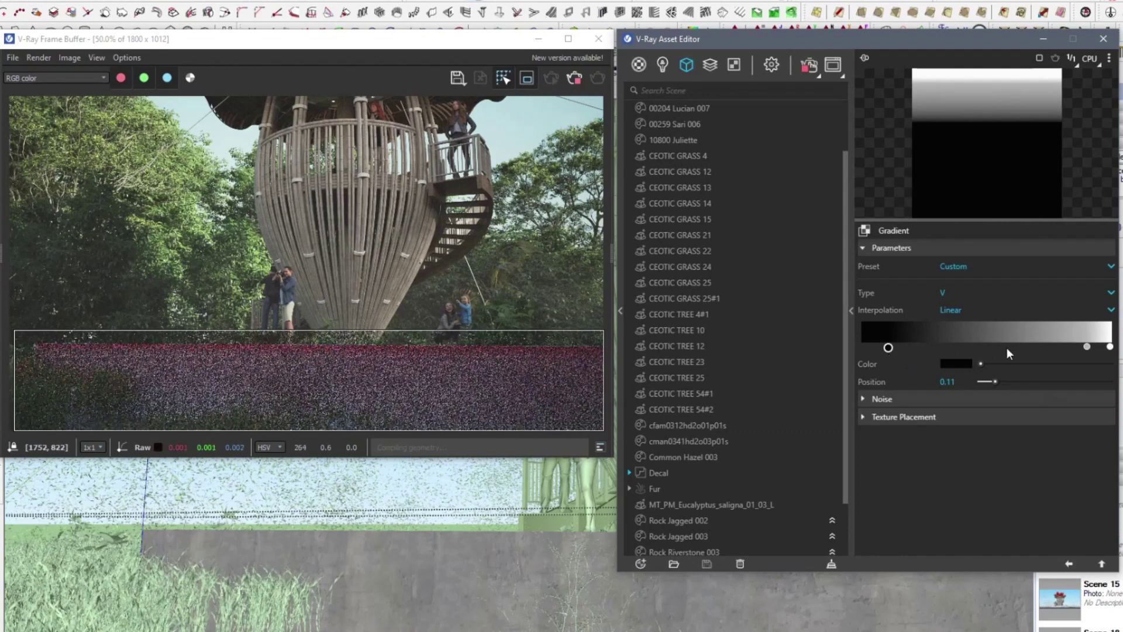
pyautogui.moveTo(889, 350)
pyautogui.mouseDown()
pyautogui.moveTo(1032, 348)
pyautogui.moveTo(1017, 349)
pyautogui.mouseUp()
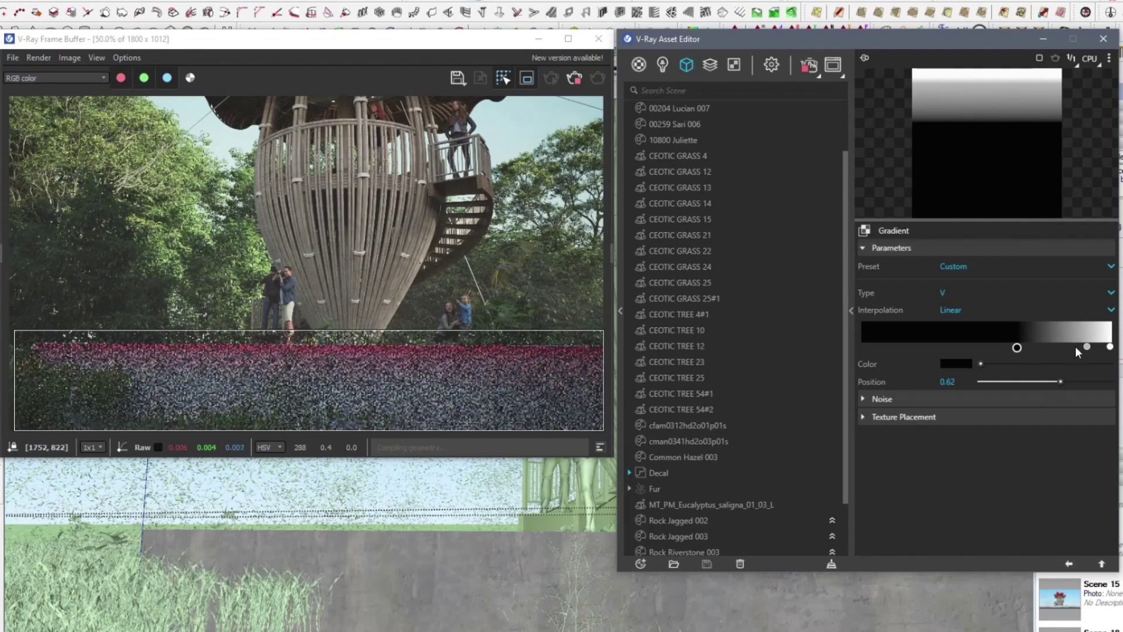
pyautogui.moveTo(1086, 348); pyautogui.dragTo(1073, 347)
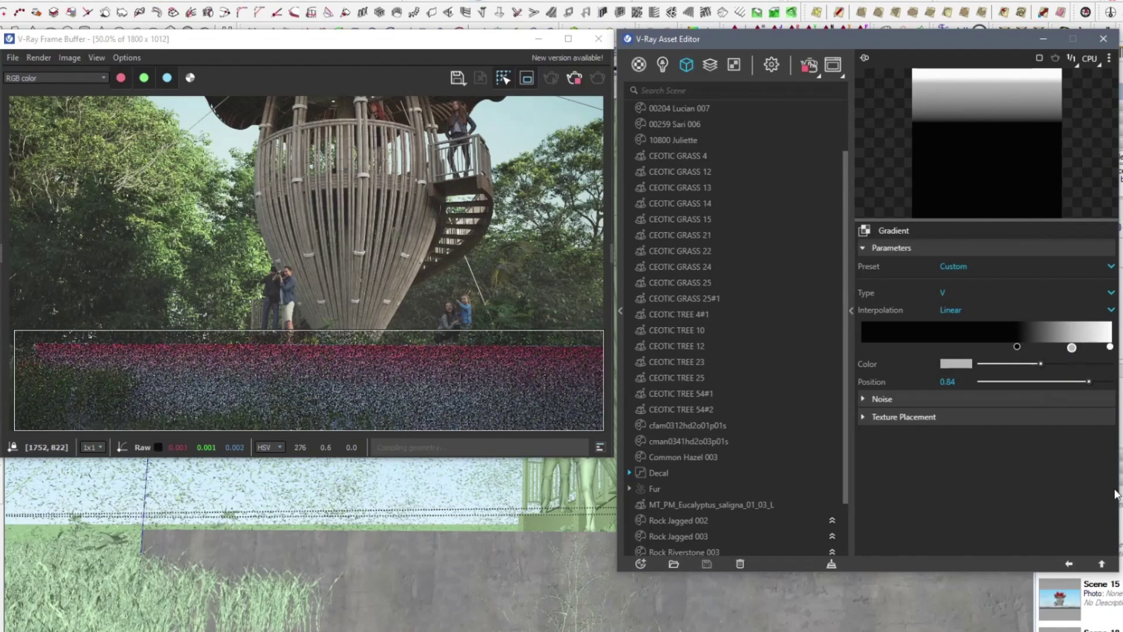
pyautogui.click(1068, 565)
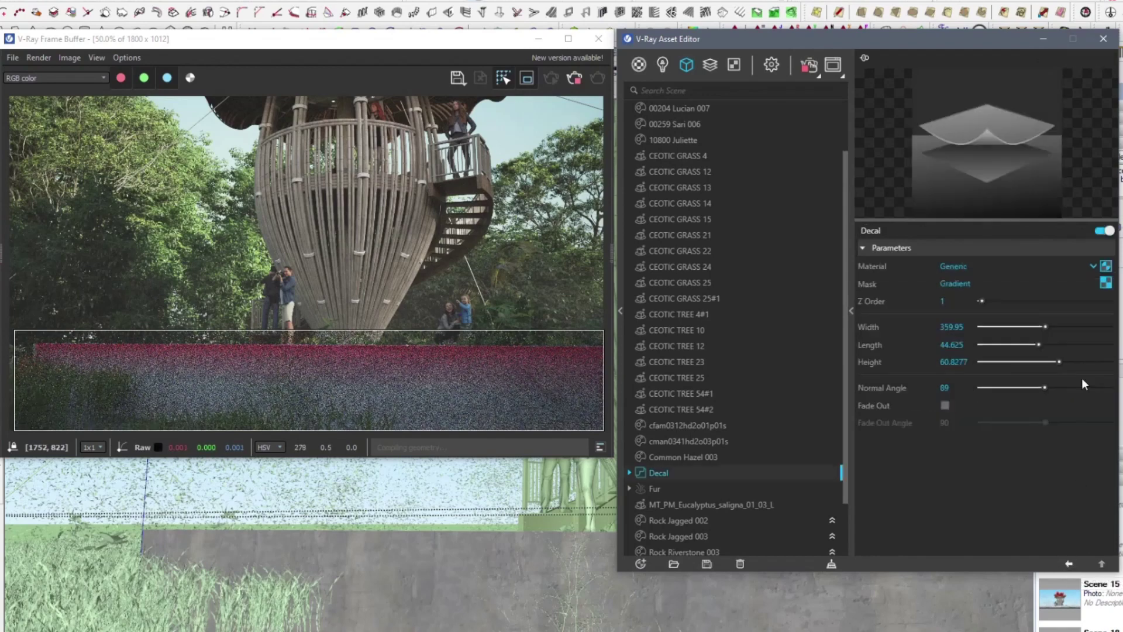
# Load a concrete texture image into the decal's diffuse bitmap
pyautogui.click(1106, 267)
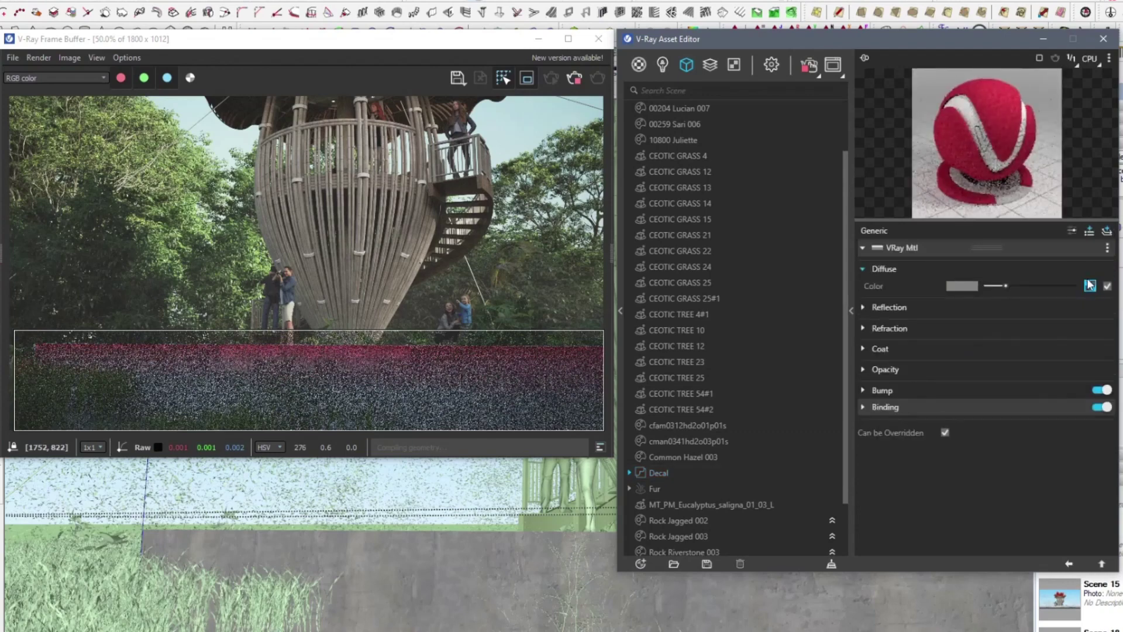
pyautogui.click(1088, 286)
pyautogui.click(1110, 268)
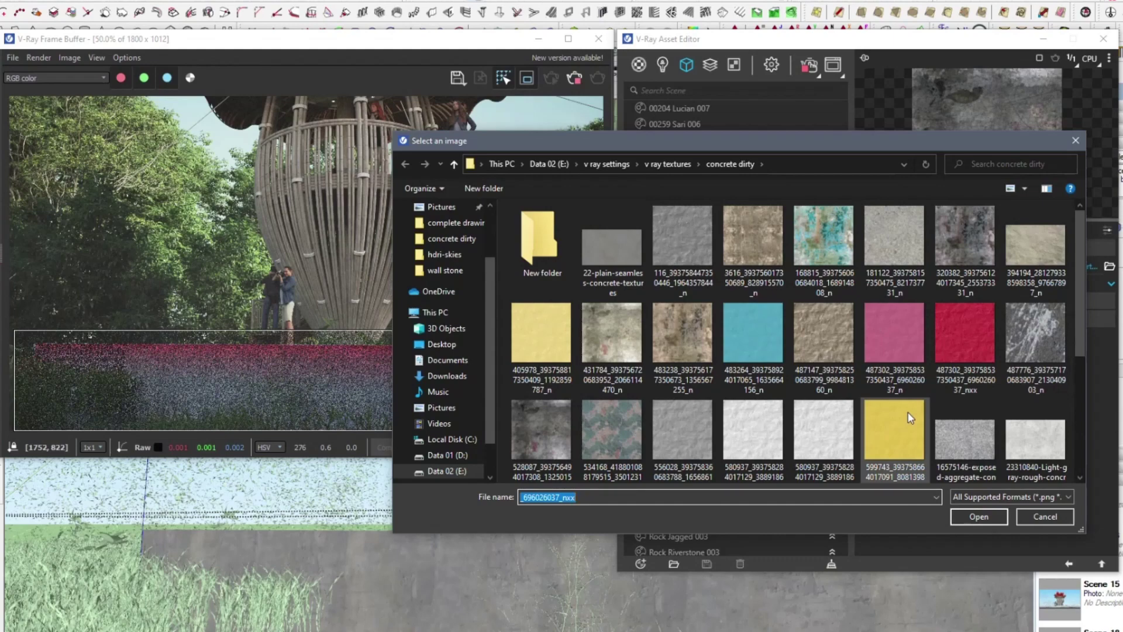
pyautogui.scroll(-1, 908, 412)
pyautogui.doubleClick(970, 412)
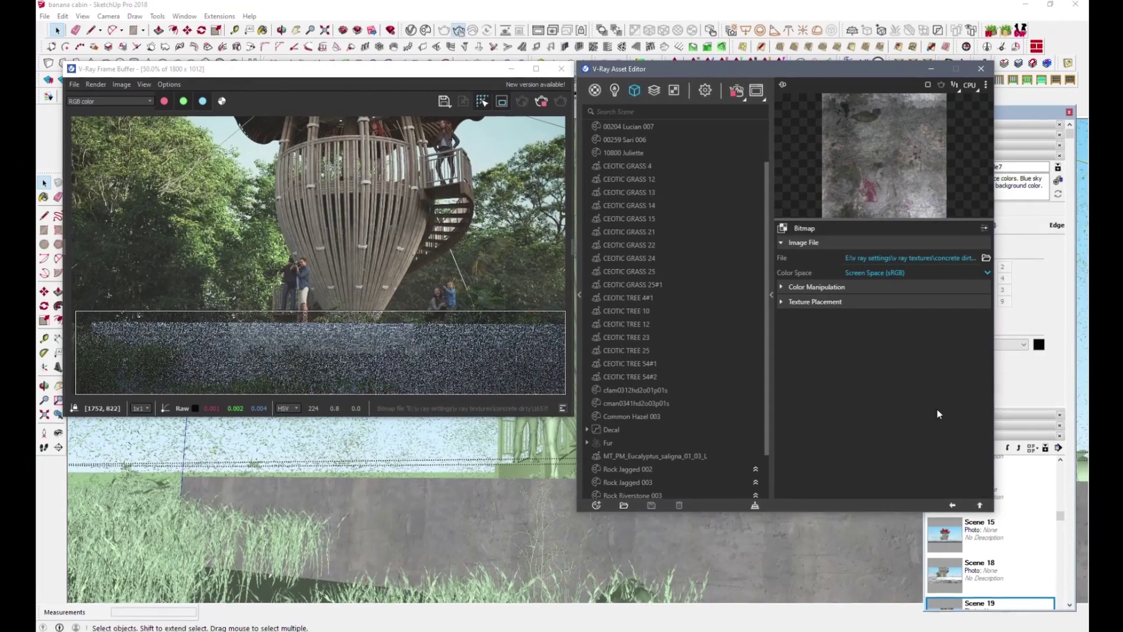
# Switch the diffuse bitmap to the grey concrete image beton_texture971
pyautogui.click(981, 257)
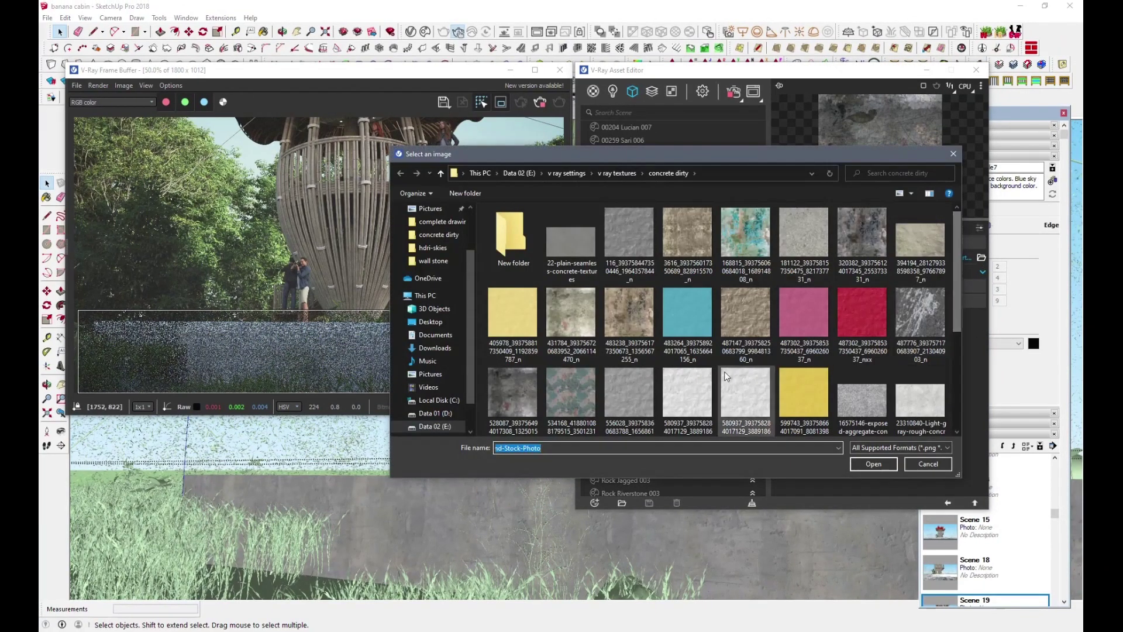
pyautogui.scroll(-2, 721, 373)
pyautogui.doubleClick(585, 389)
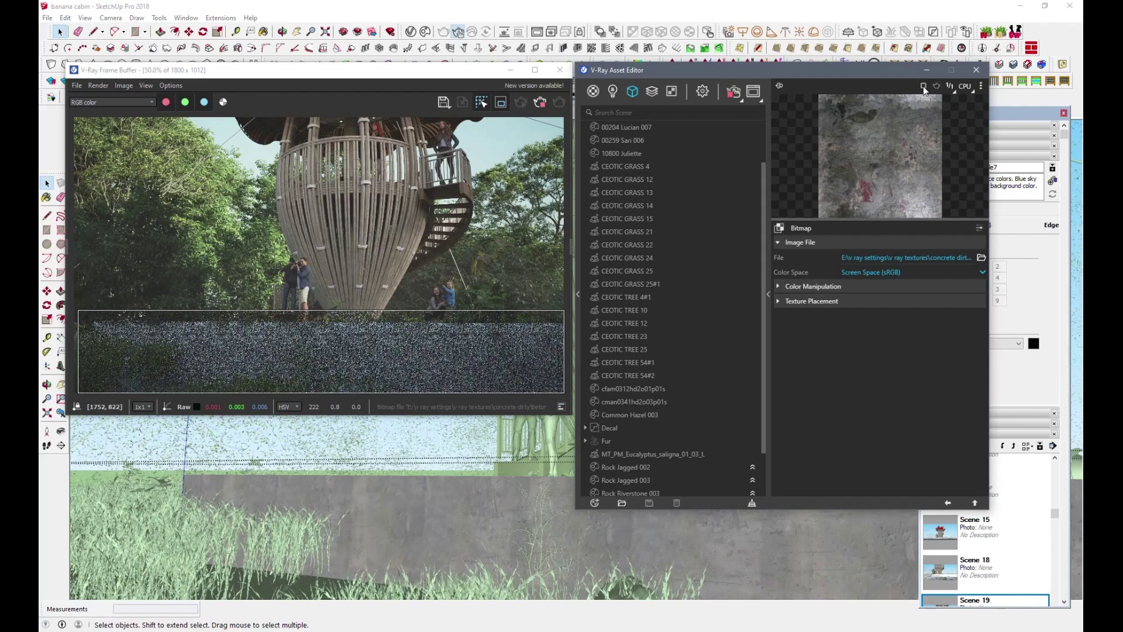
pyautogui.click(948, 503)
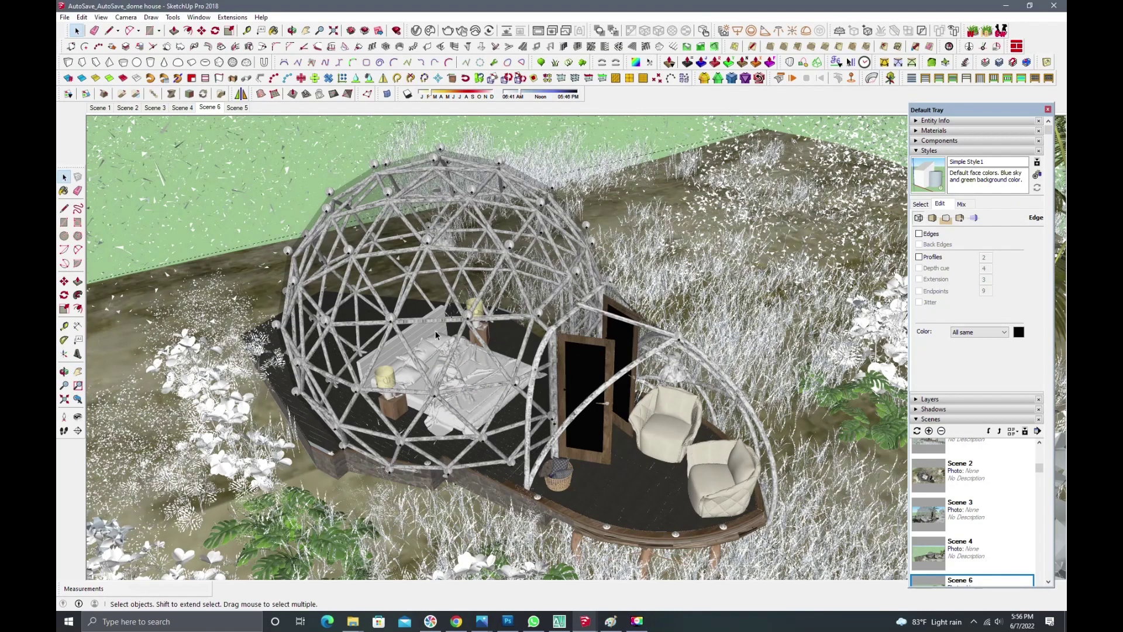
# Show model edges and reframe the view to look down onto the dome
pyautogui.click(919, 234)
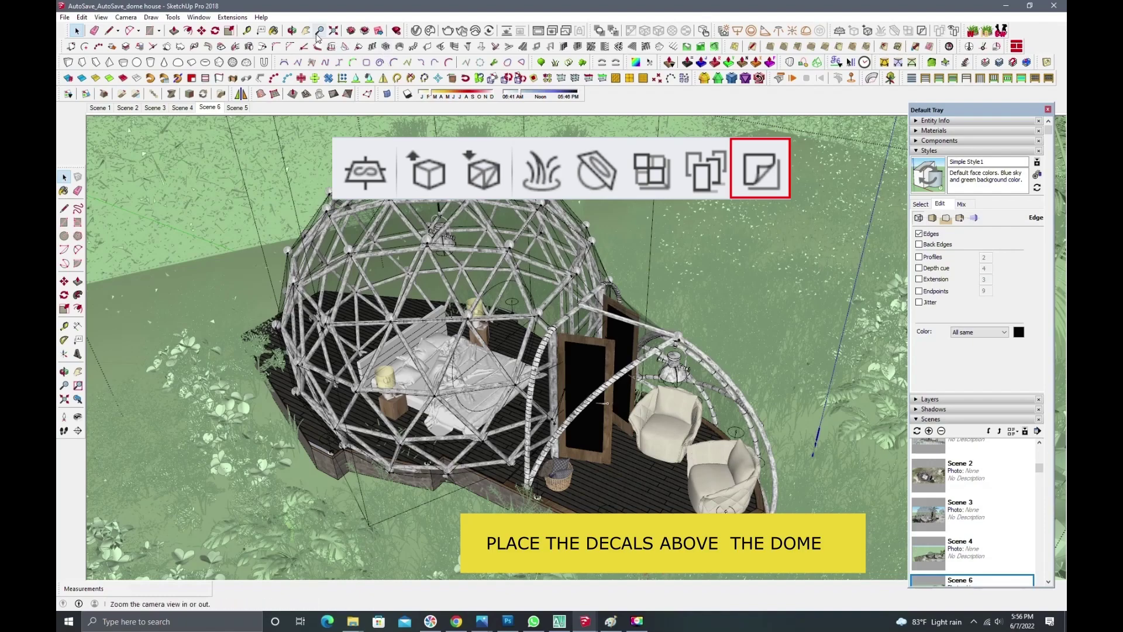
pyautogui.click(306, 31)
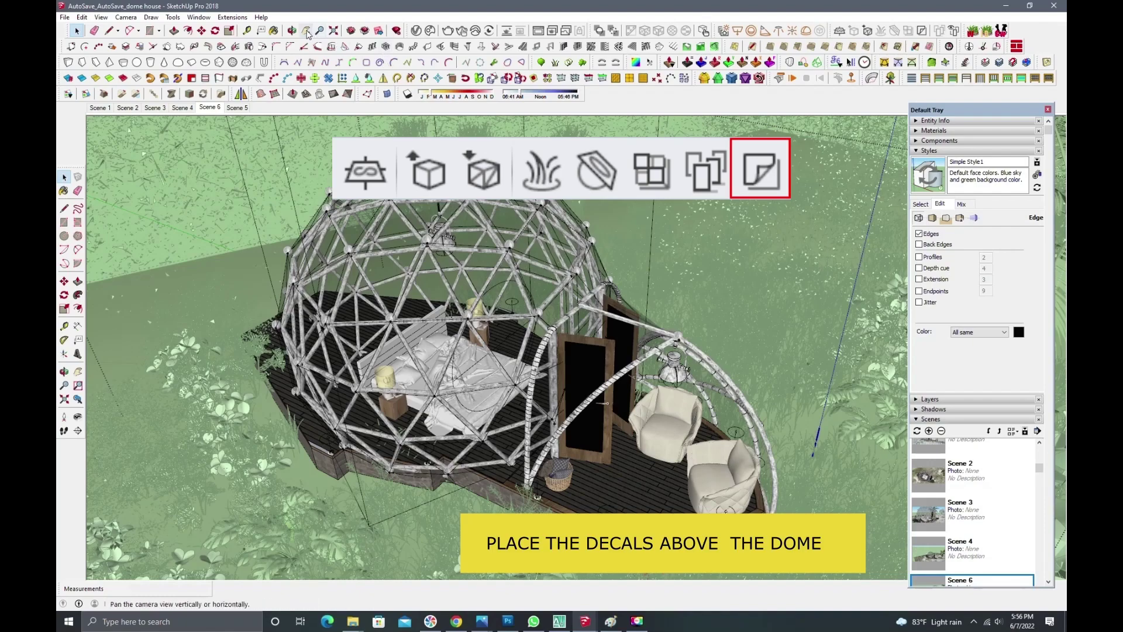
pyautogui.moveTo(464, 258)
pyautogui.mouseDown()
pyautogui.moveTo(463, 356)
pyautogui.moveTo(477, 383)
pyautogui.mouseUp()
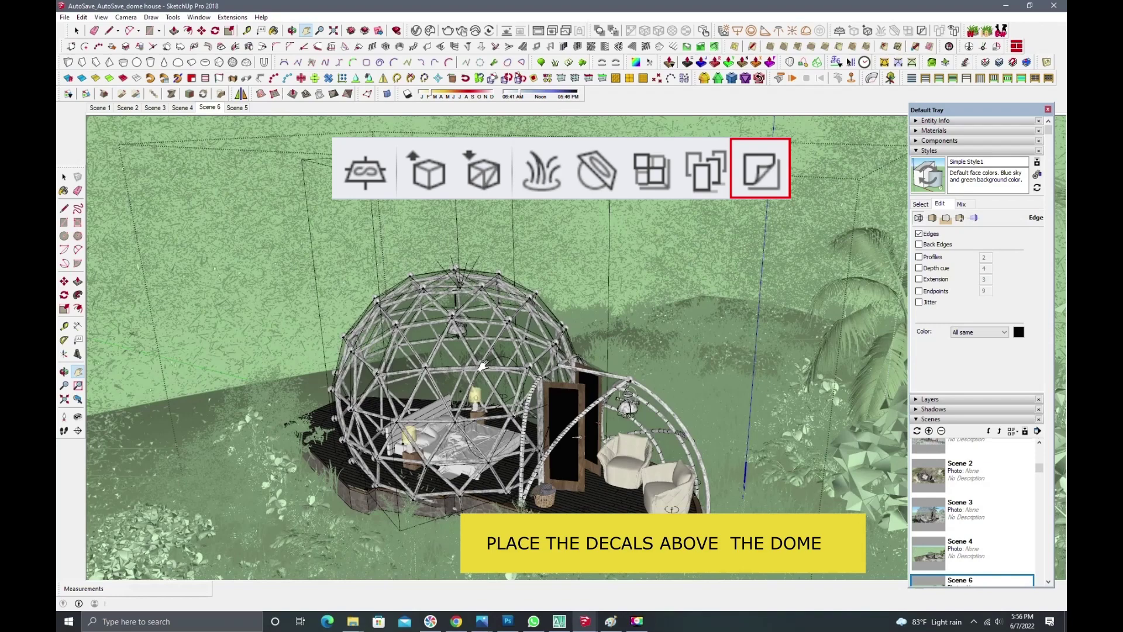
pyautogui.moveTo(481, 374); pyautogui.dragTo(481, 351, button='middle')
# Select the decal box around the dome and open the V-Ray Asset Editor
pyautogui.click(74, 31)
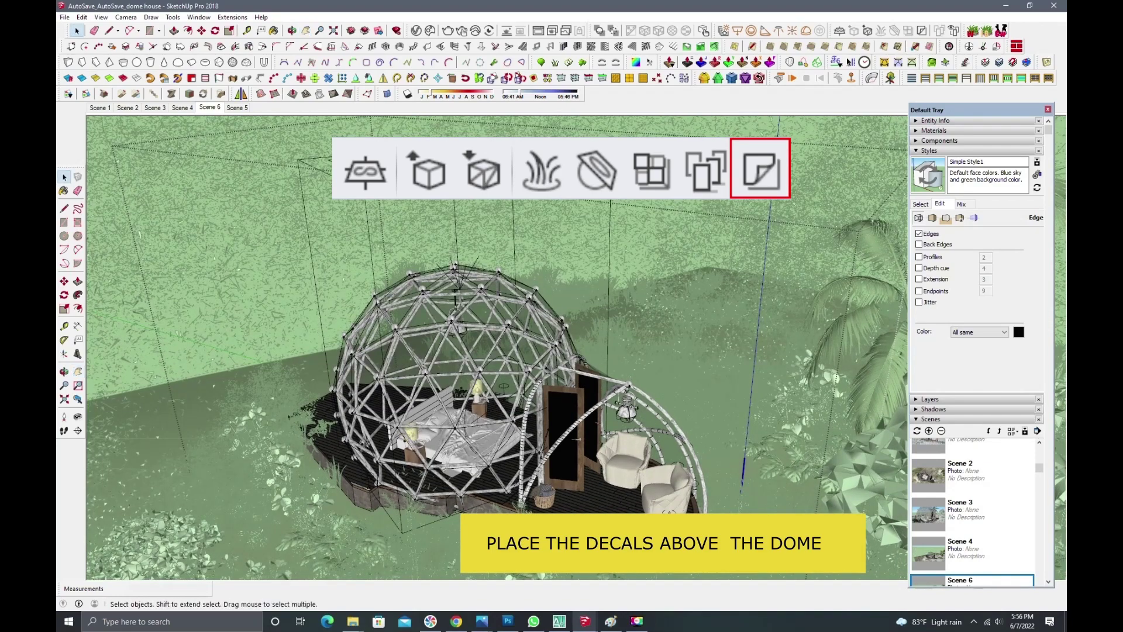
pyautogui.click(457, 351)
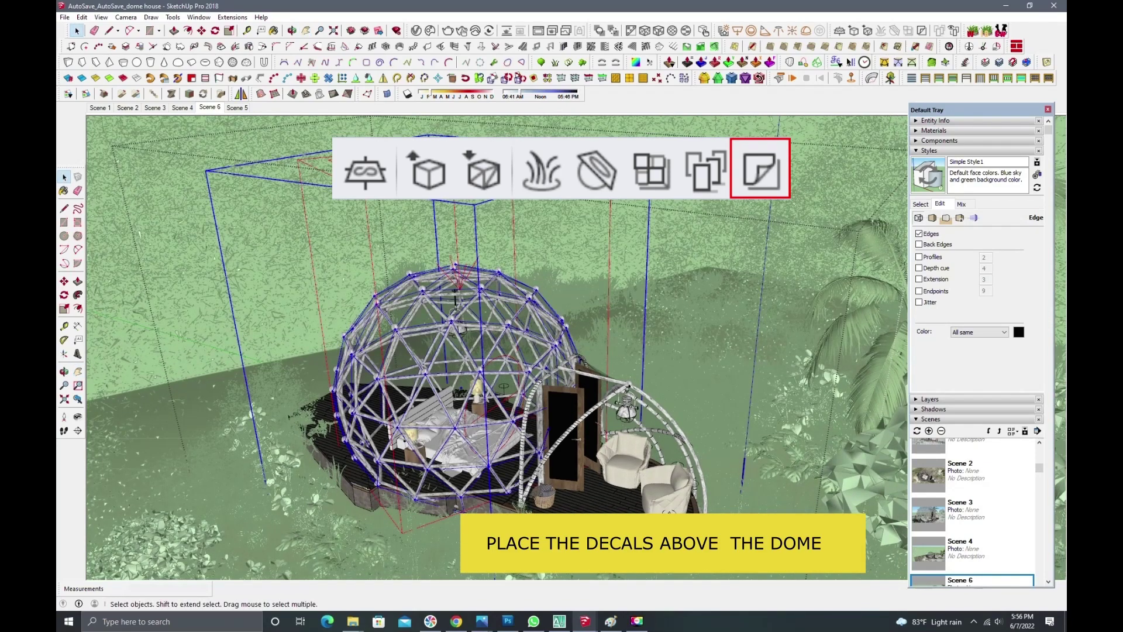
pyautogui.click(417, 30)
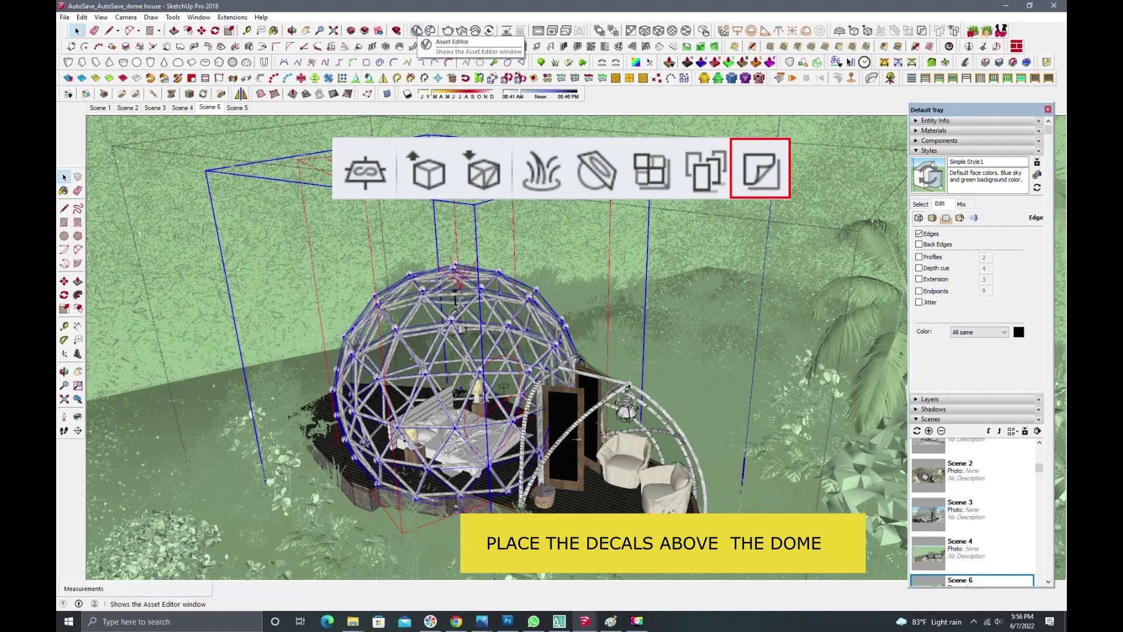
pyautogui.moveTo(796, 131); pyautogui.dragTo(591, 129)
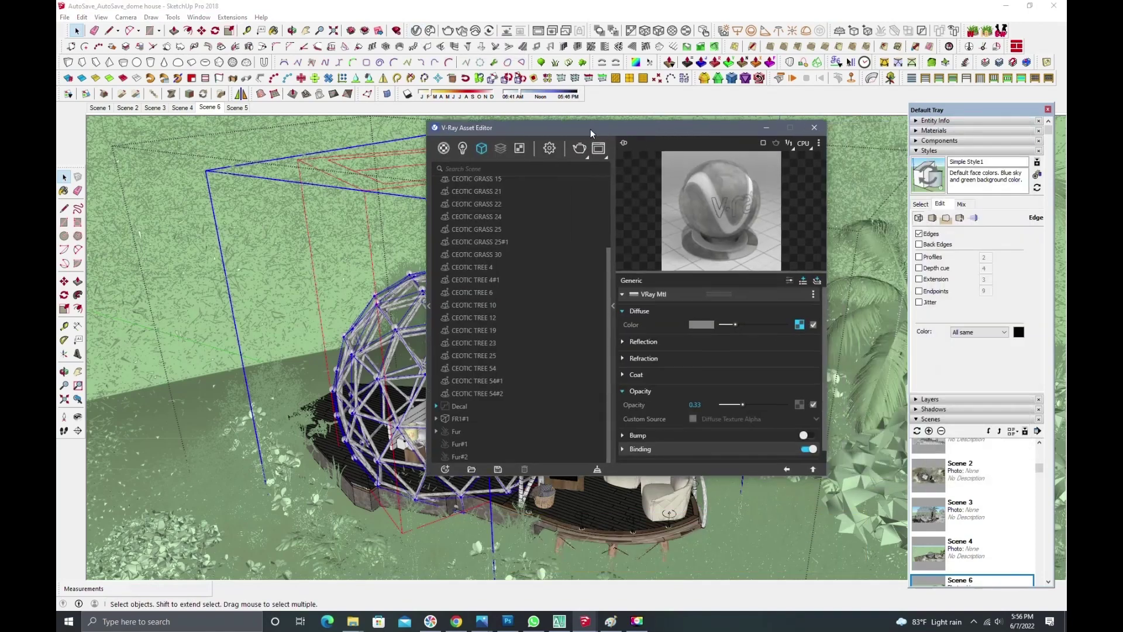
# Raise the decal material's opacity to 0.42
pyautogui.click(459, 407)
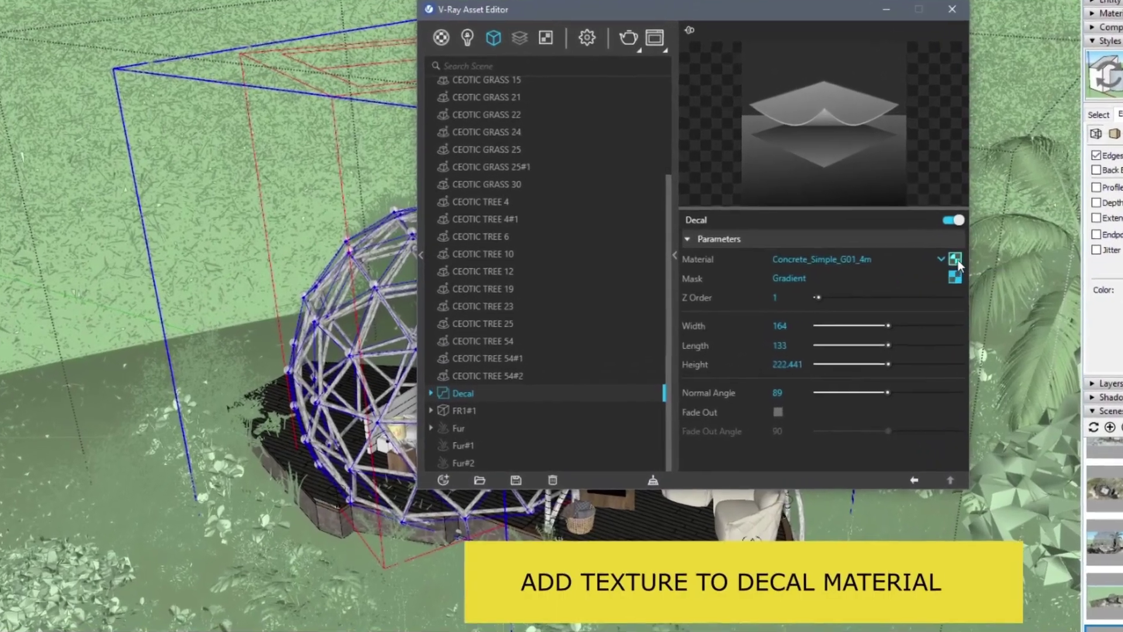
pyautogui.click(883, 285)
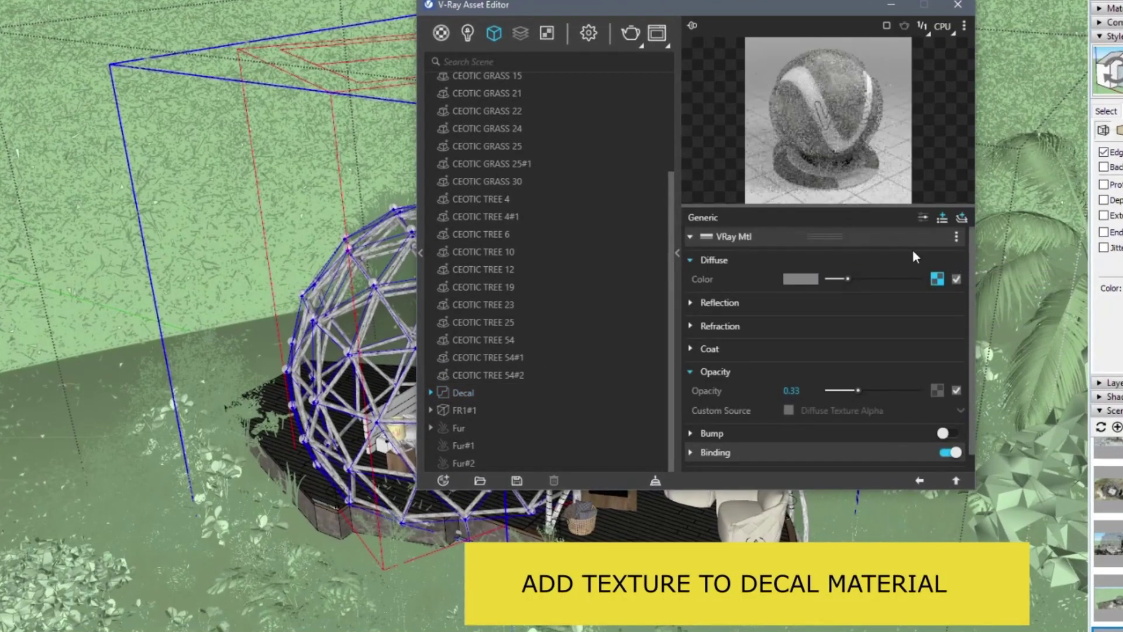
pyautogui.moveTo(857, 391)
pyautogui.mouseDown()
pyautogui.moveTo(936, 390)
pyautogui.moveTo(872, 391)
pyautogui.mouseUp()
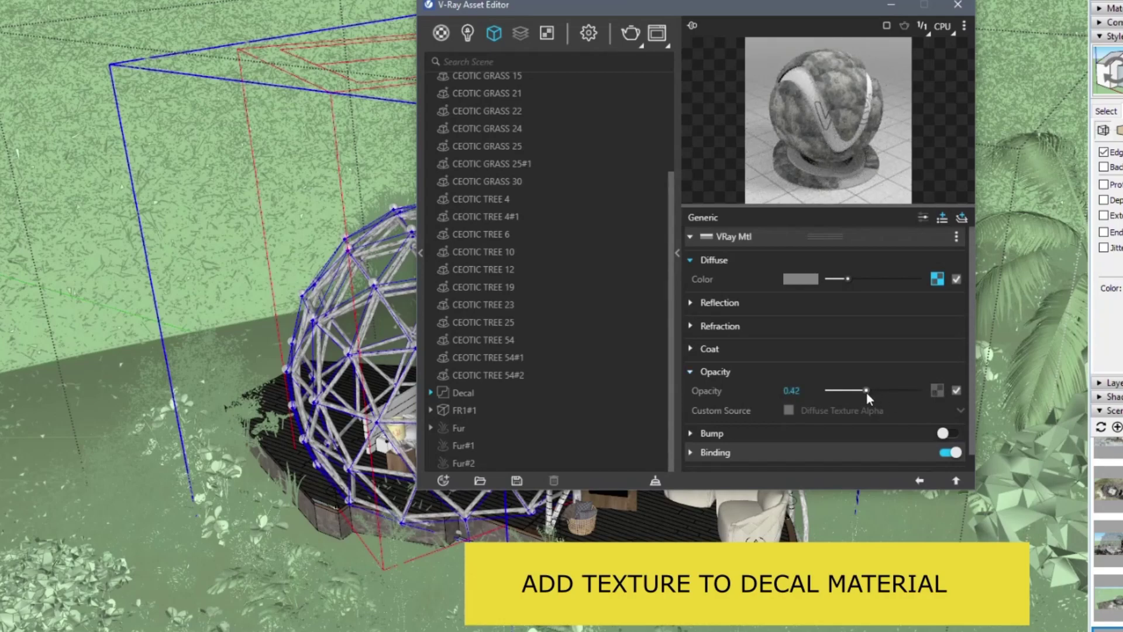
# Load the concrete floor image as the decal material's diffuse texture
pyautogui.click(937, 279)
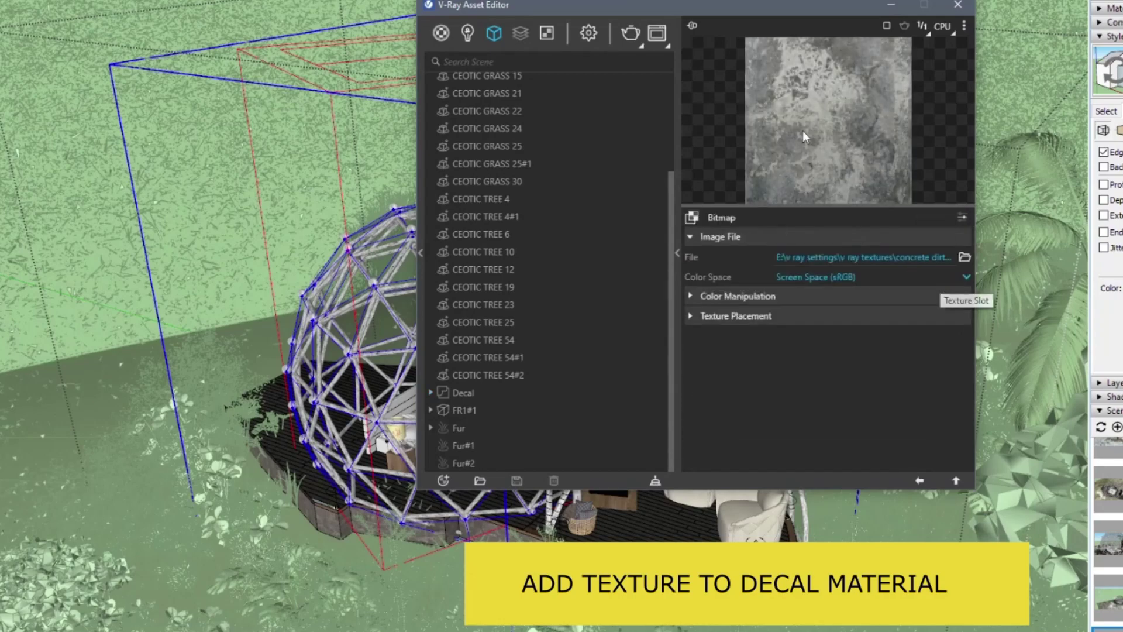
pyautogui.click(967, 262)
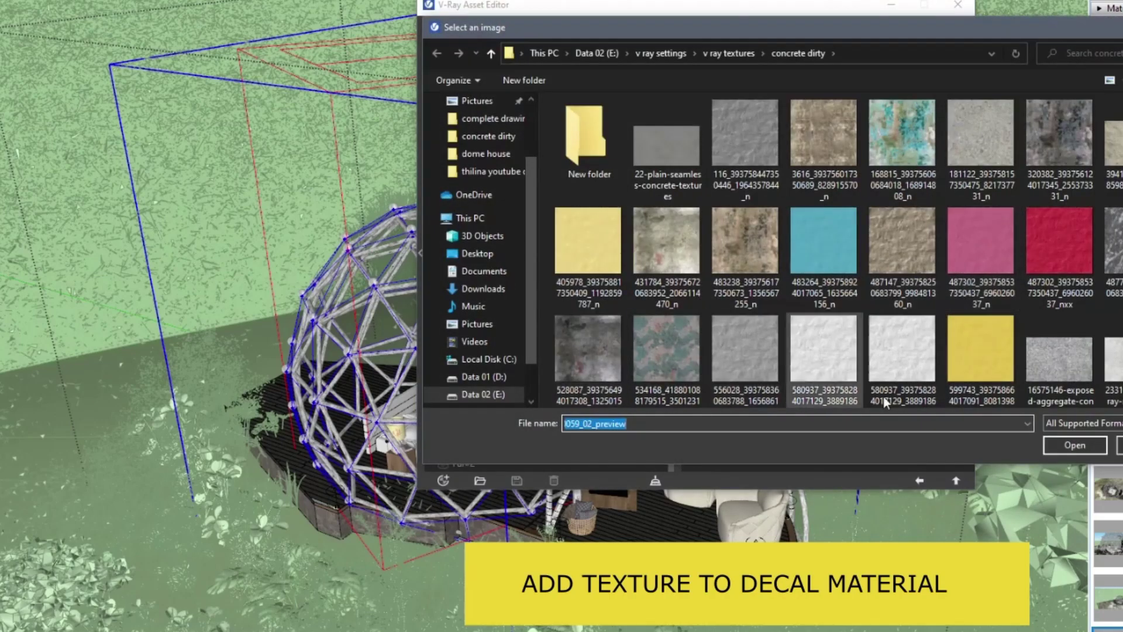
pyautogui.scroll(-1, 802, 399)
pyautogui.scroll(-2, 837, 252)
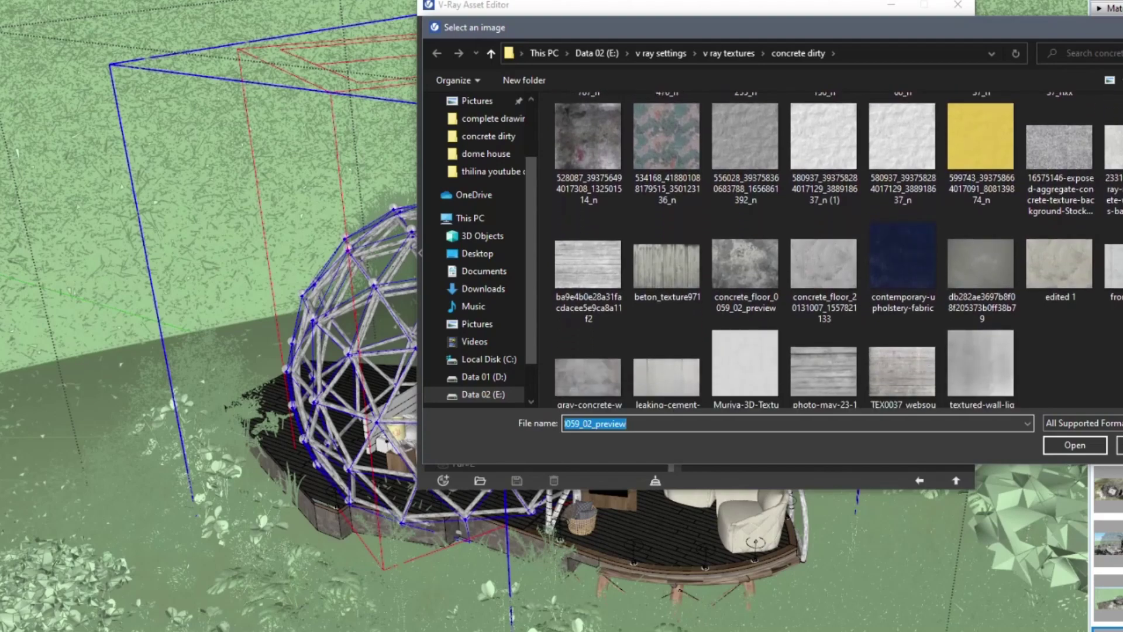
pyautogui.click(755, 272)
pyautogui.click(1074, 445)
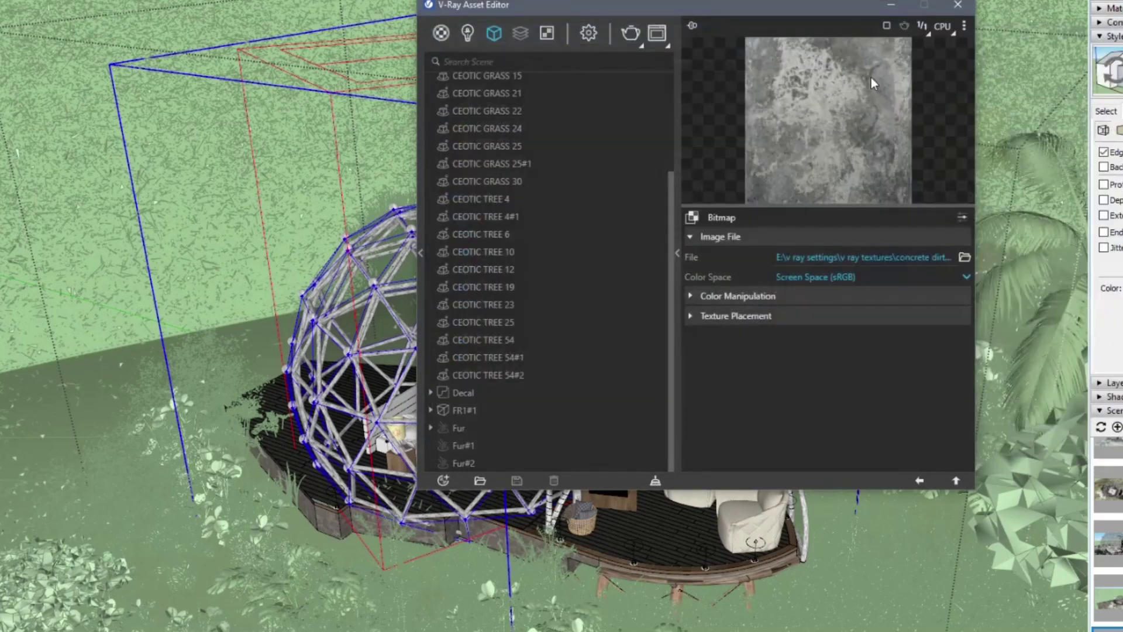
pyautogui.click(920, 481)
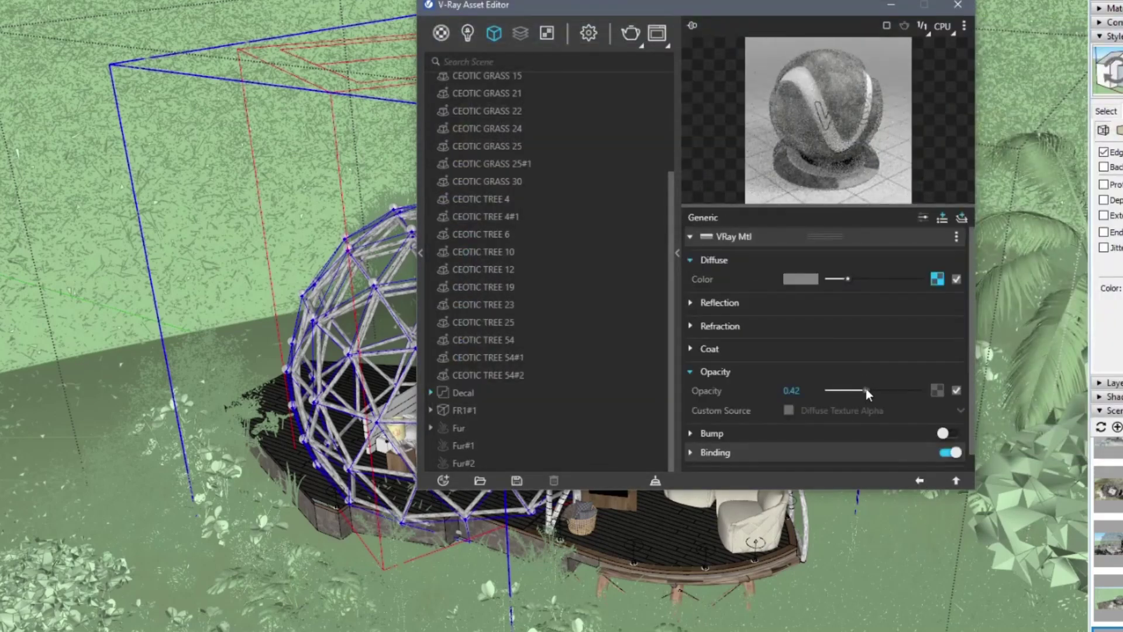
pyautogui.click(920, 481)
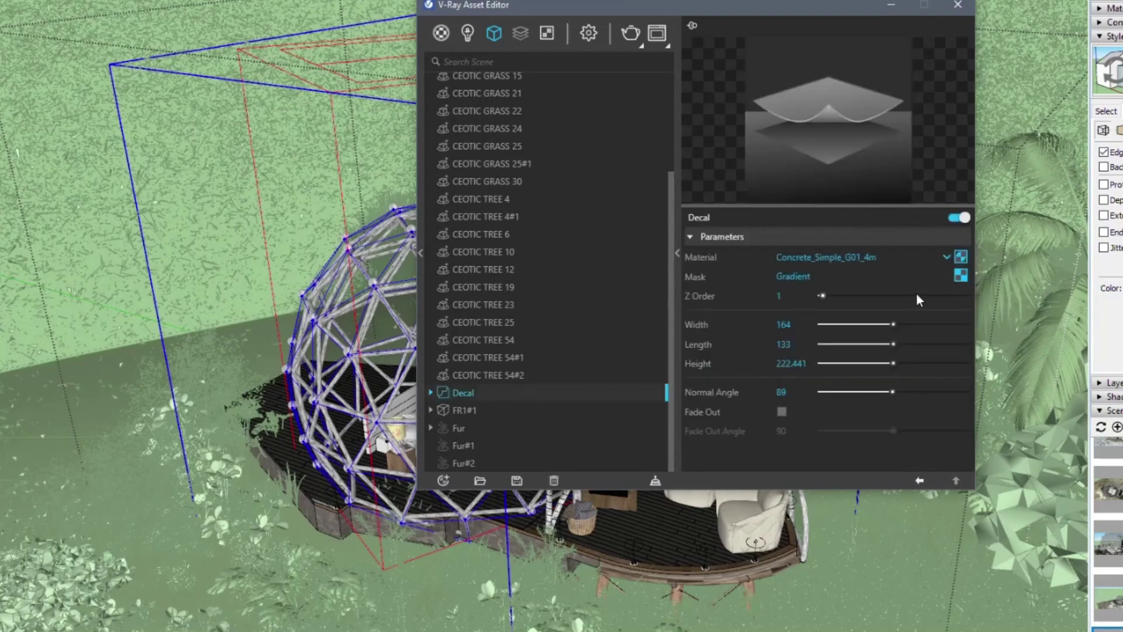
# Try the Diagonal gradient type on the decal mask, then keep Circular
pyautogui.click(961, 275)
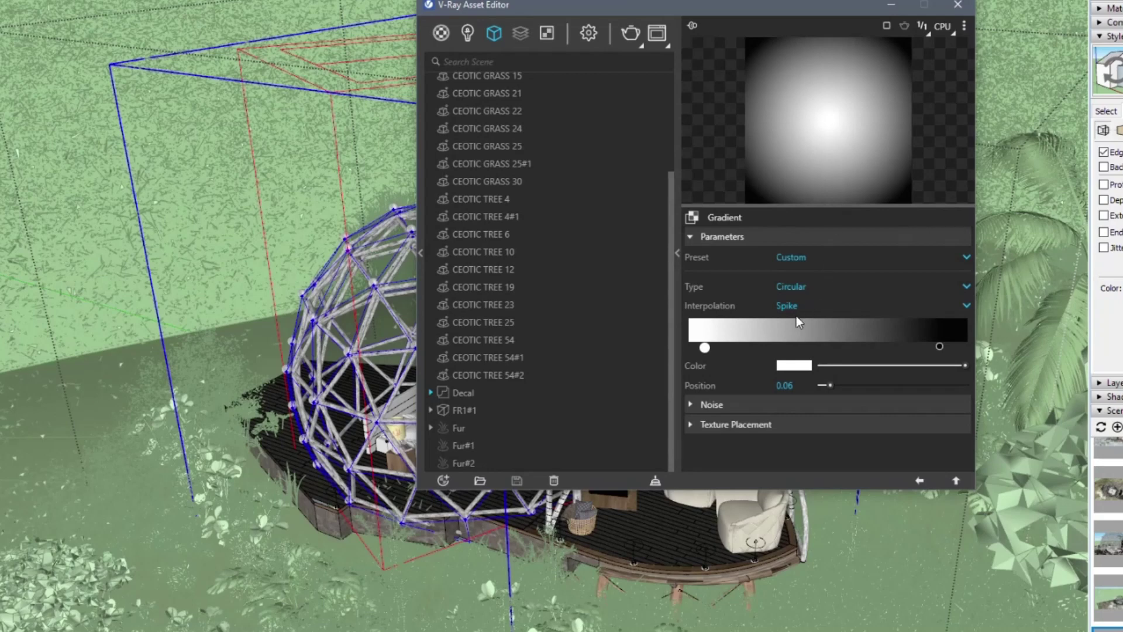
pyautogui.click(785, 290)
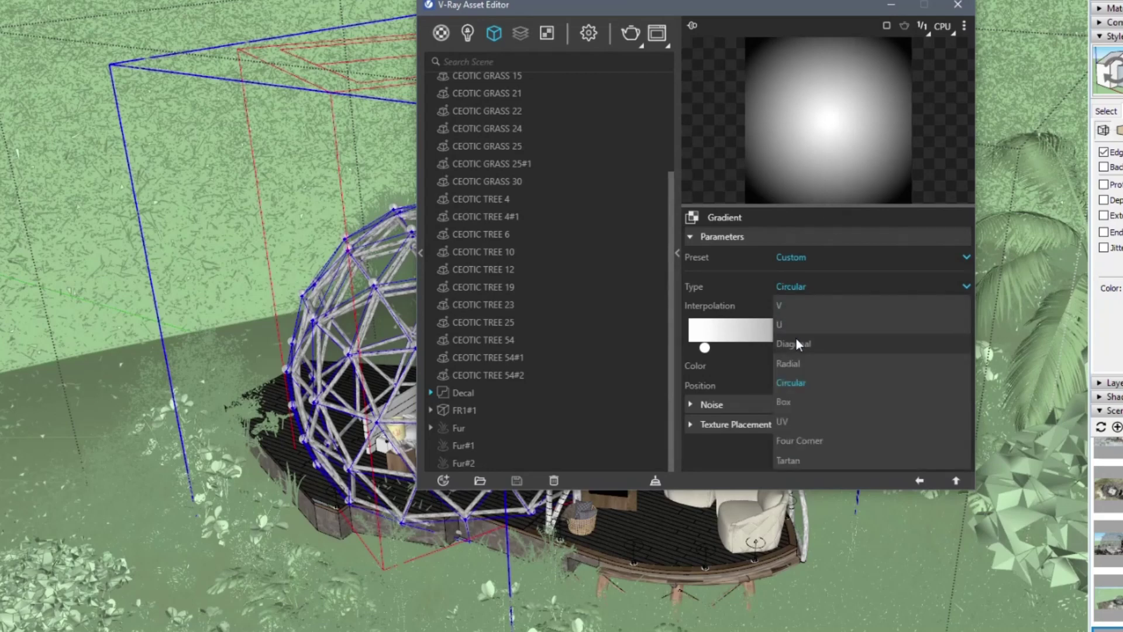
pyautogui.click(795, 338)
pyautogui.click(788, 284)
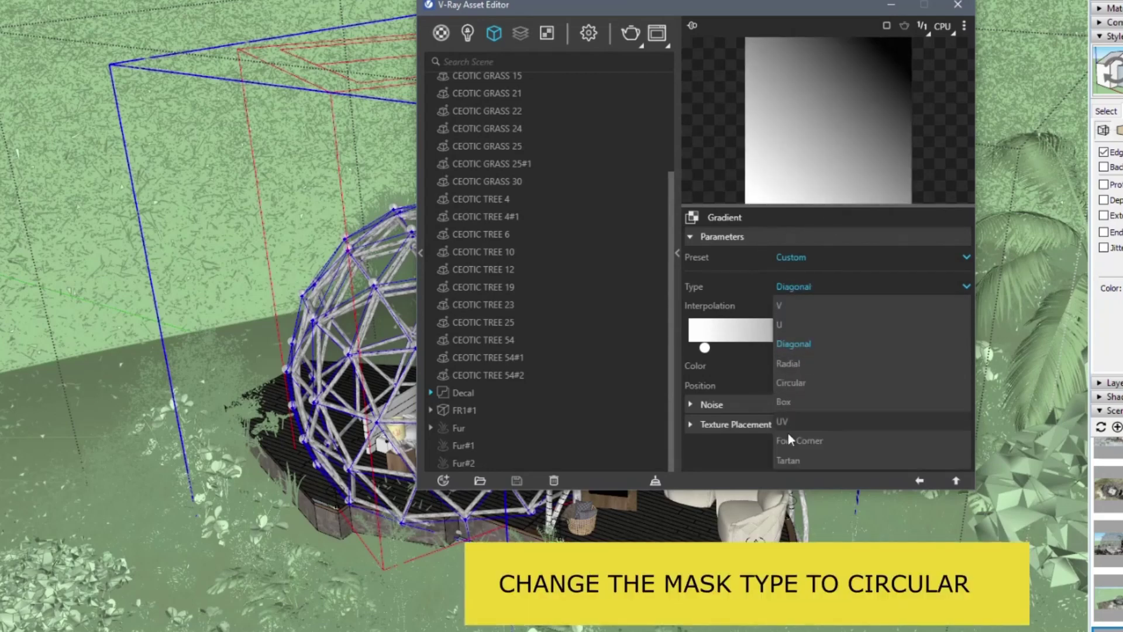
pyautogui.click(791, 383)
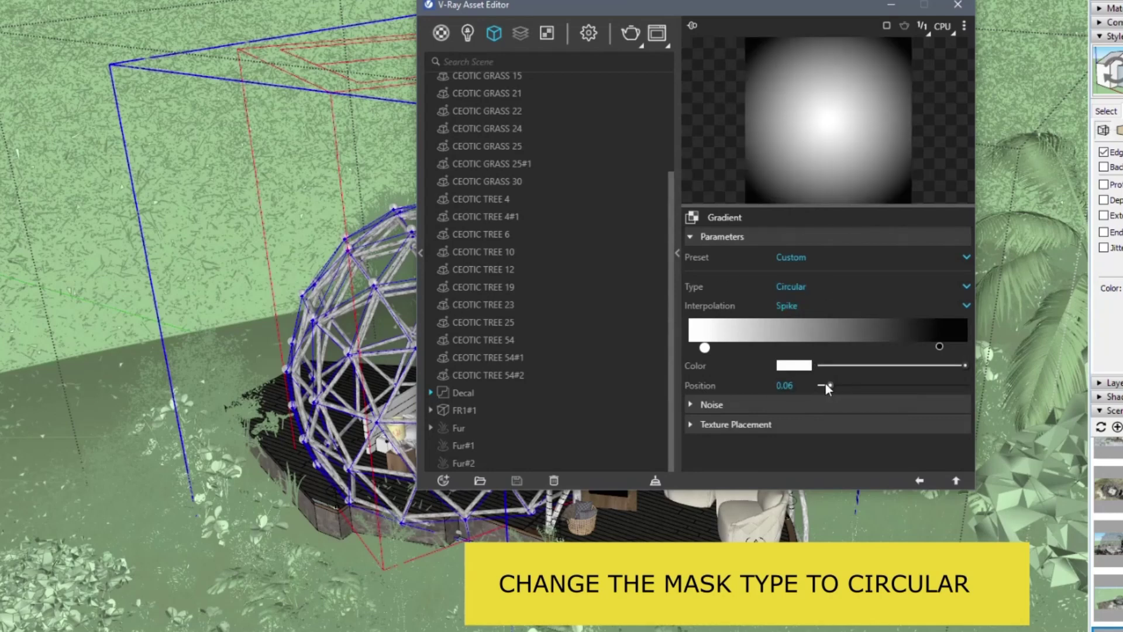
# Try Linear and Smooth mask interpolation, then settle on Spike
pyautogui.click(791, 307)
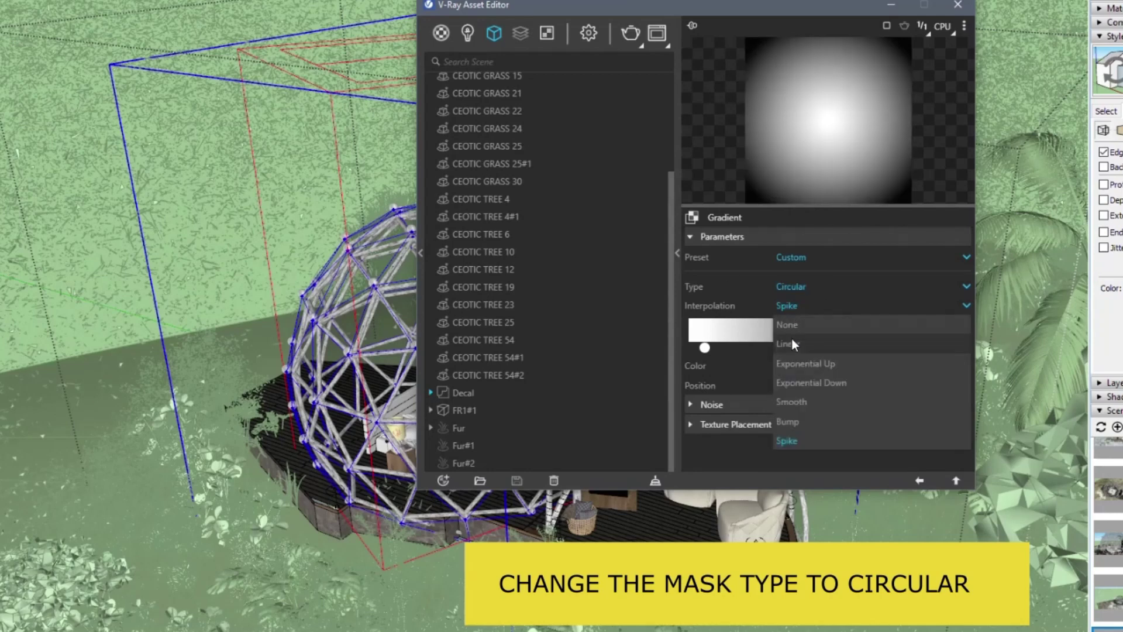
pyautogui.click(792, 339)
pyautogui.click(789, 304)
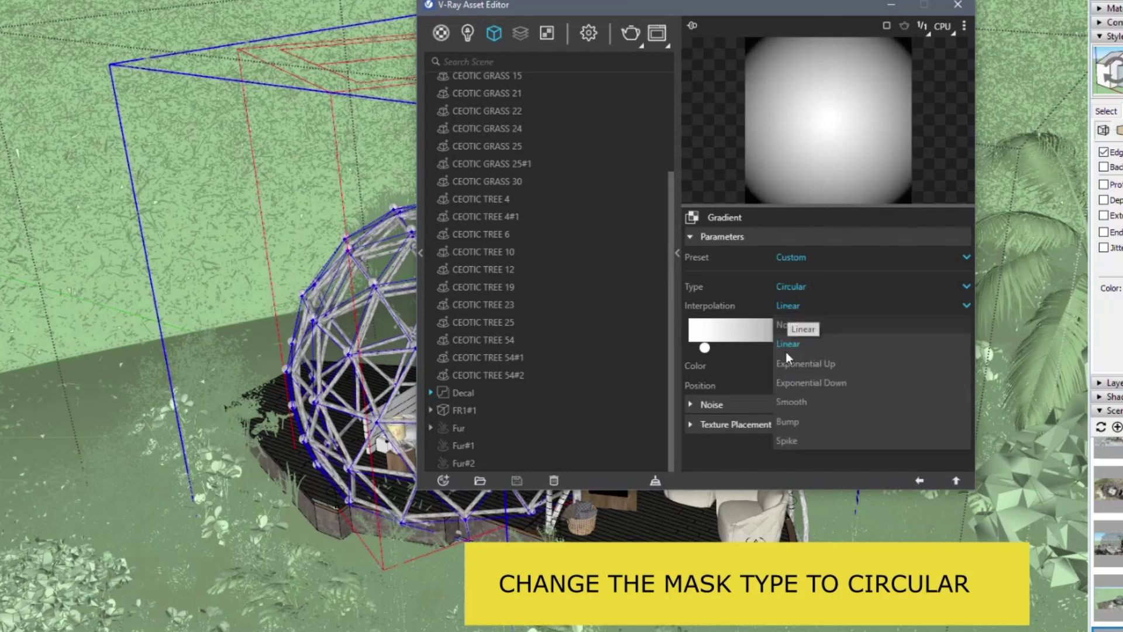
pyautogui.click(794, 402)
pyautogui.click(800, 305)
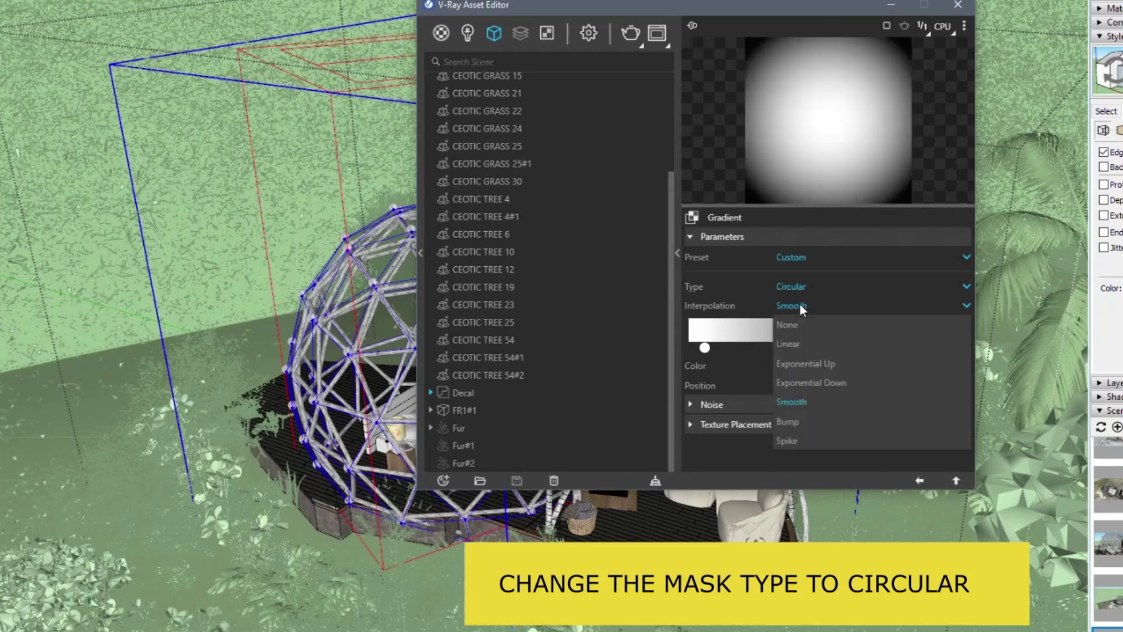
pyautogui.click(794, 440)
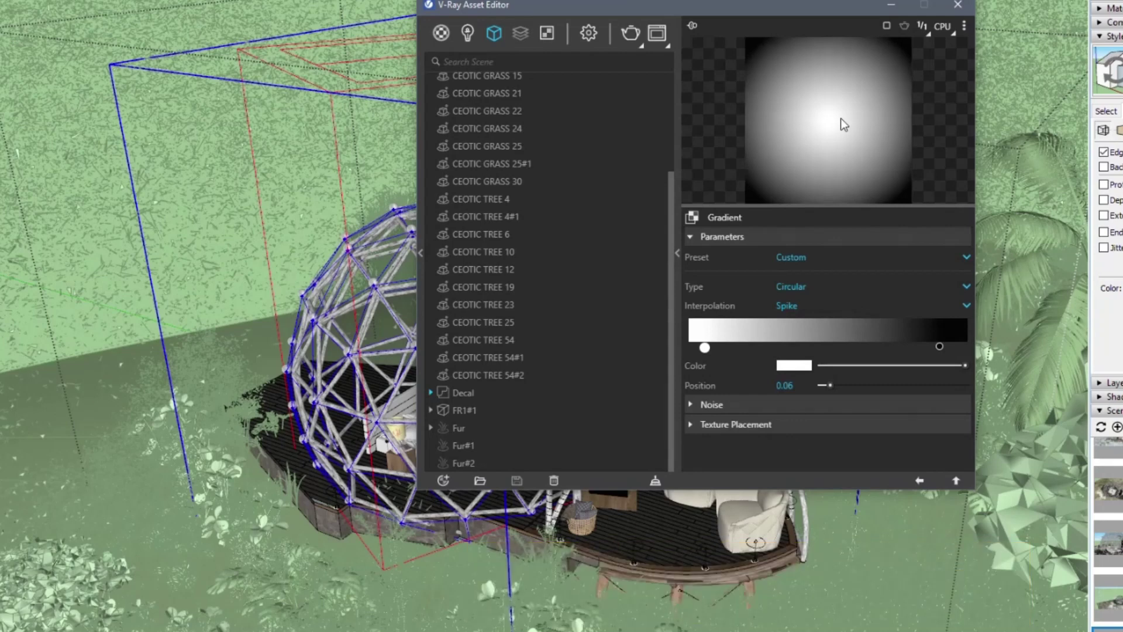
pyautogui.click(917, 479)
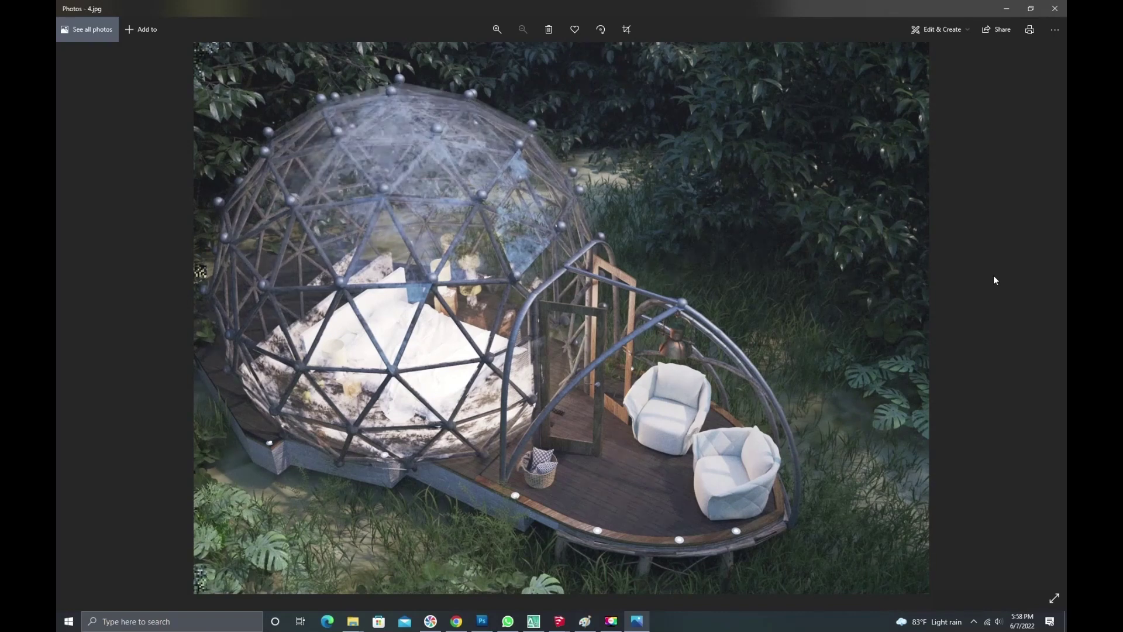
# Step from render 6.jpg to the final dome render 4.jpg in Photos
pyautogui.press('Left')
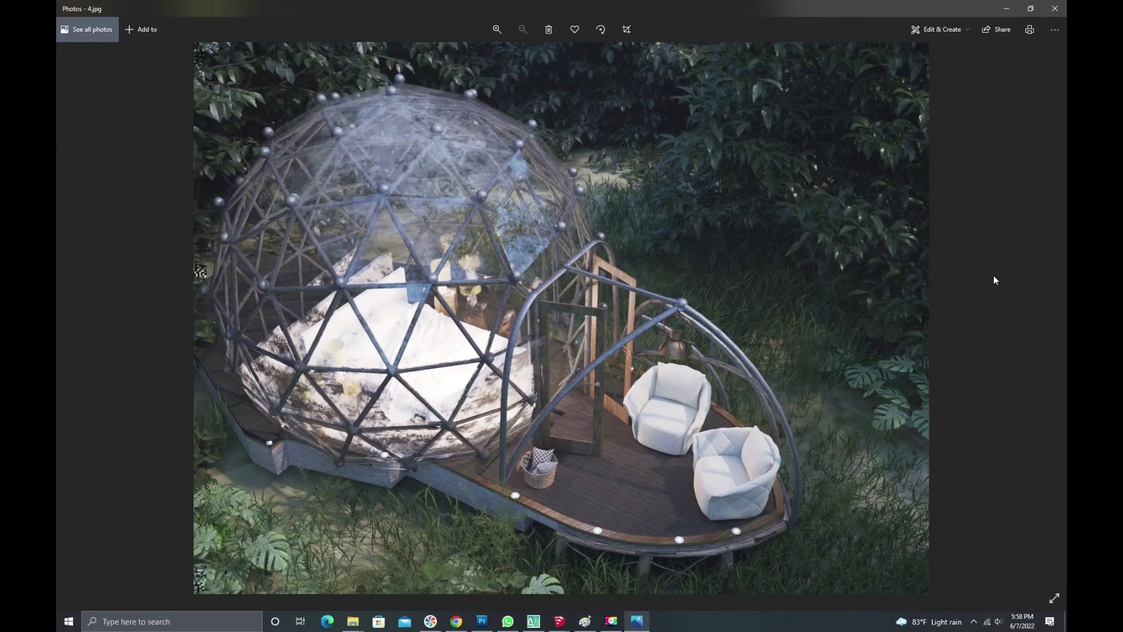